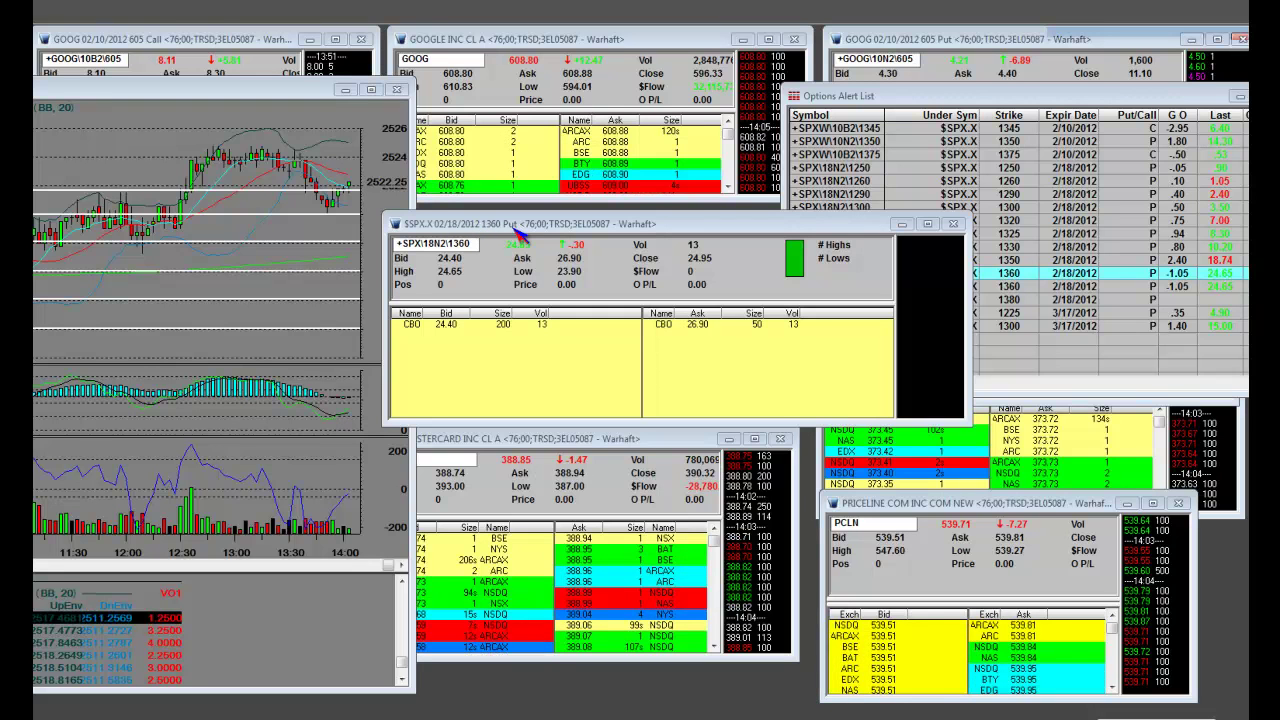
# Rearrange the windows, moving the SPX 1360 put quote and the Nasdaq chart aside to bring the S&P 500 3-minute chart into view
pyautogui.moveTo(682, 232); pyautogui.dragTo(718, 72)
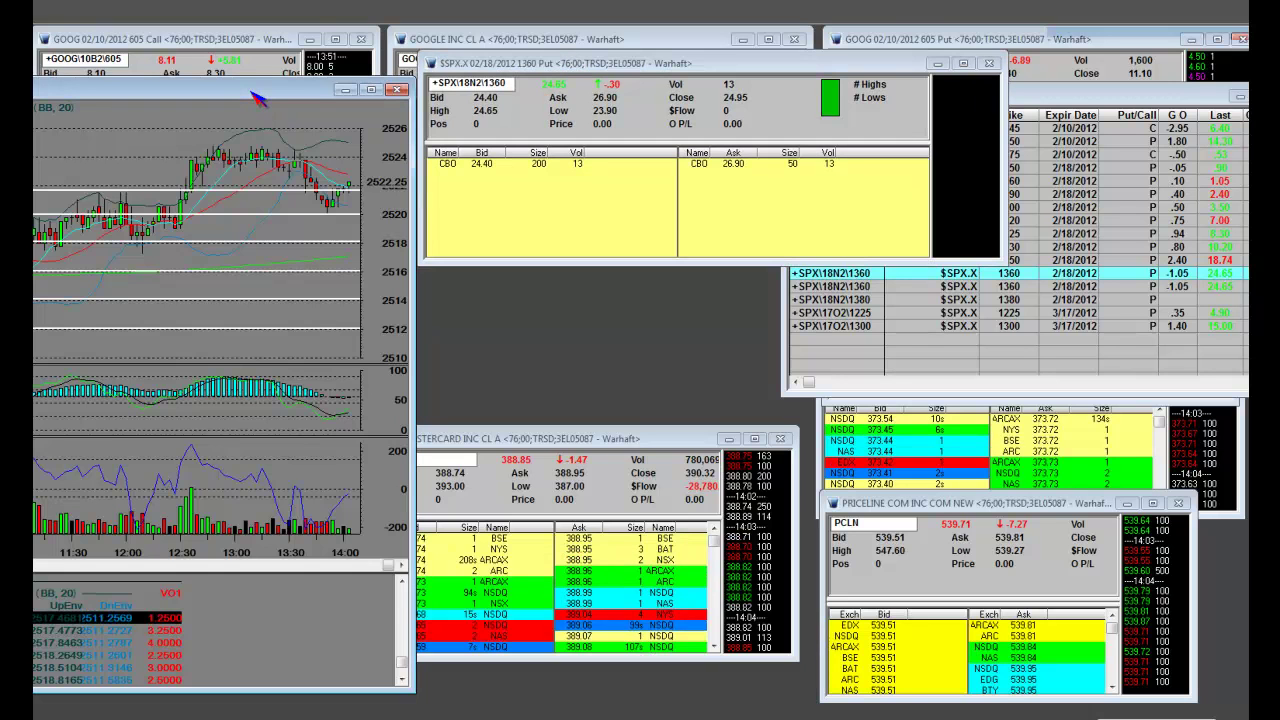
pyautogui.moveTo(258, 98); pyautogui.dragTo(755, 155)
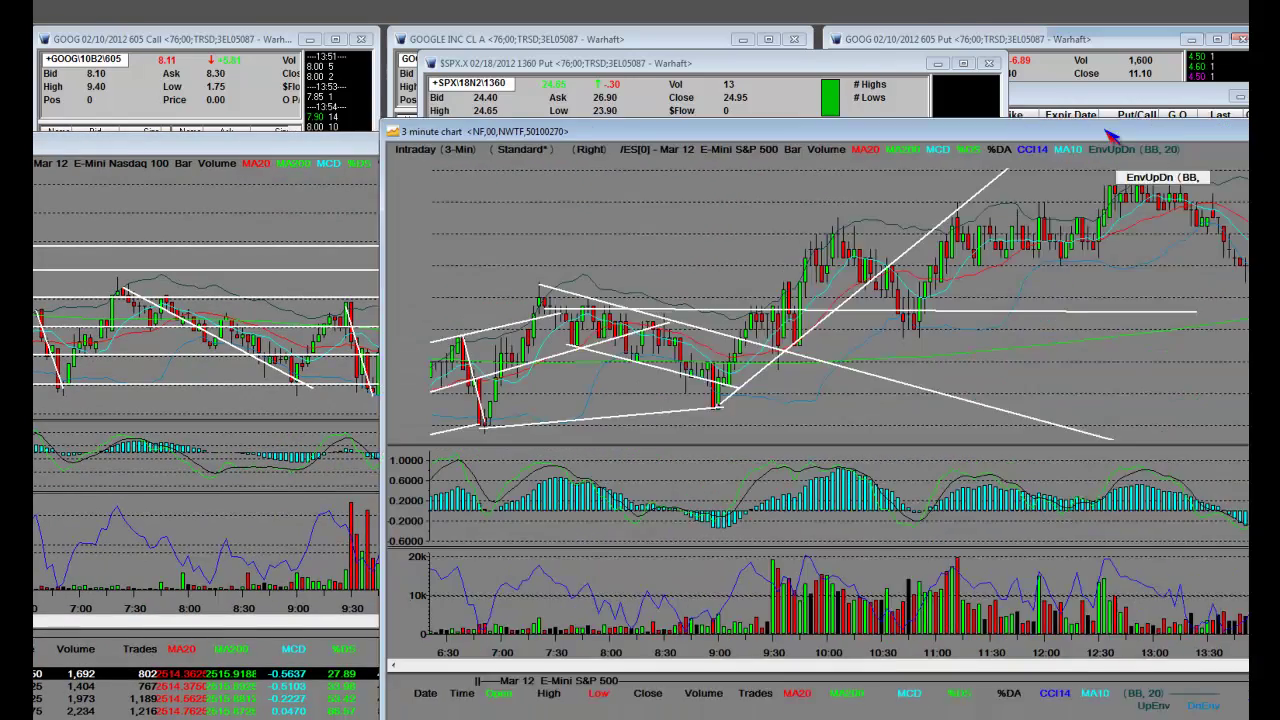
pyautogui.moveTo(965, 52); pyautogui.dragTo(605, 85)
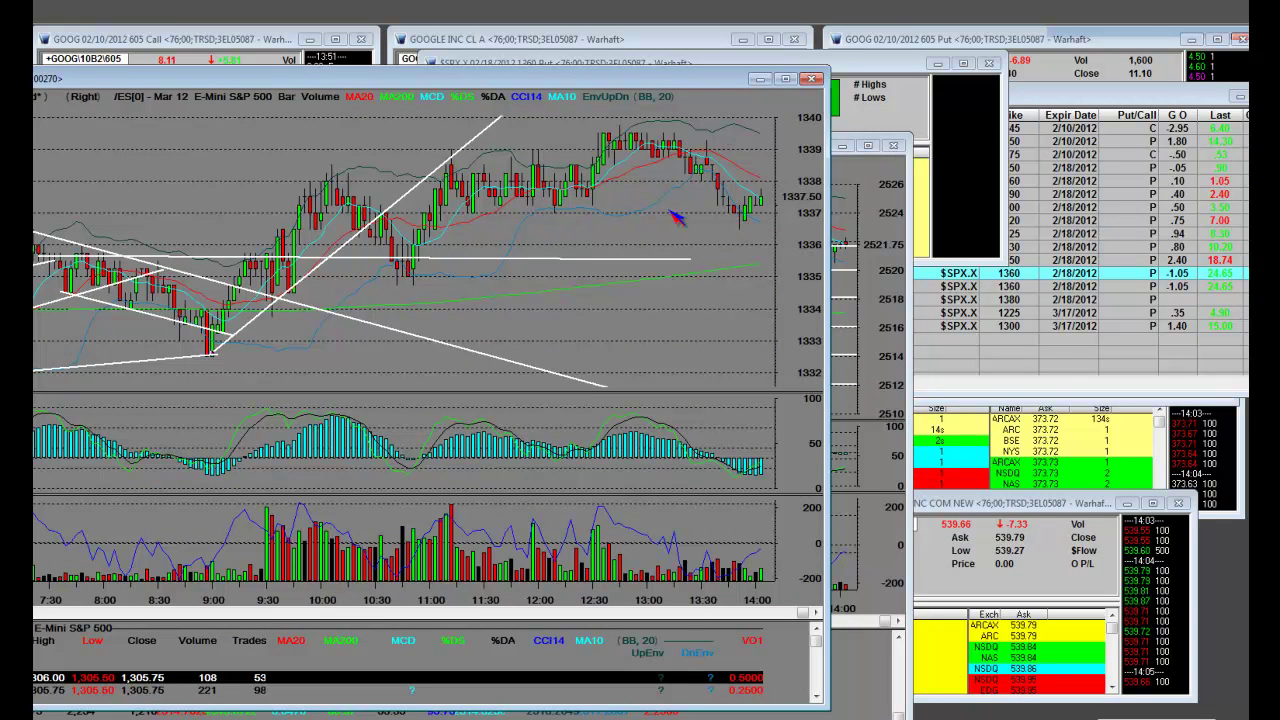
# Activate the Trend Tool on the S&P 500 3-minute chart and clear all of its existing trend lines
pyautogui.rightClick(510, 240)
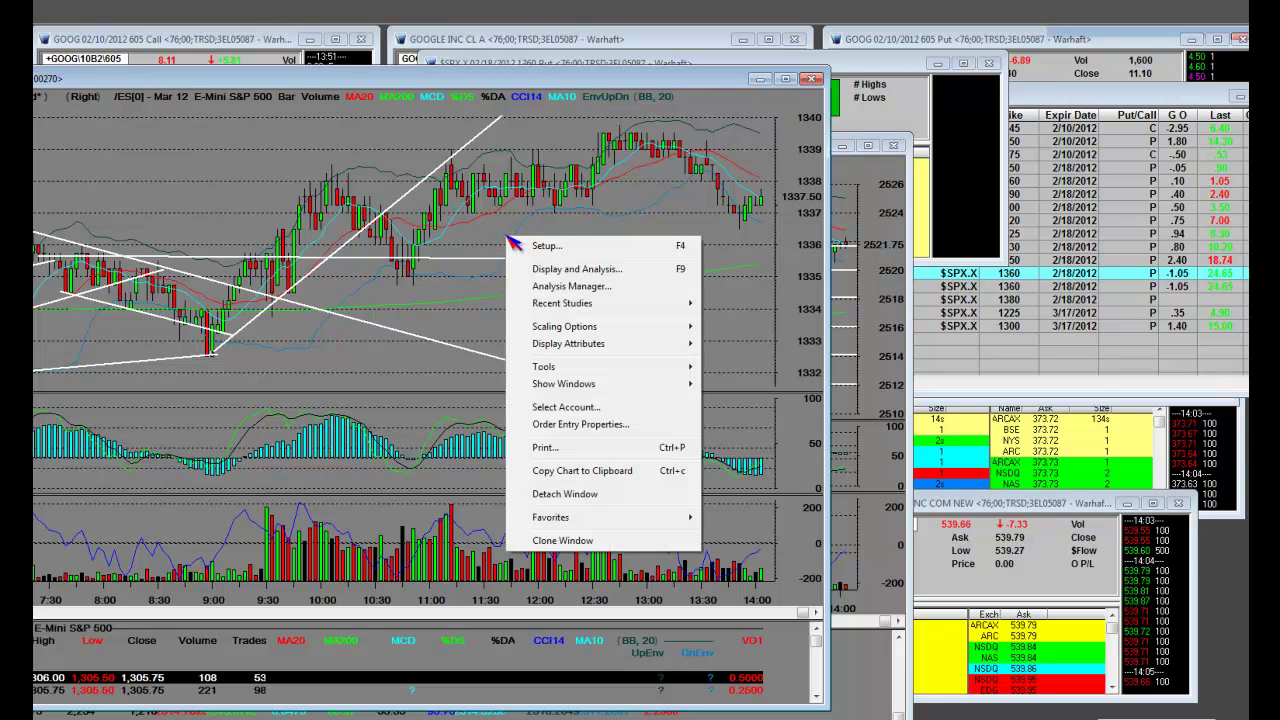
pyautogui.moveTo(565, 370)
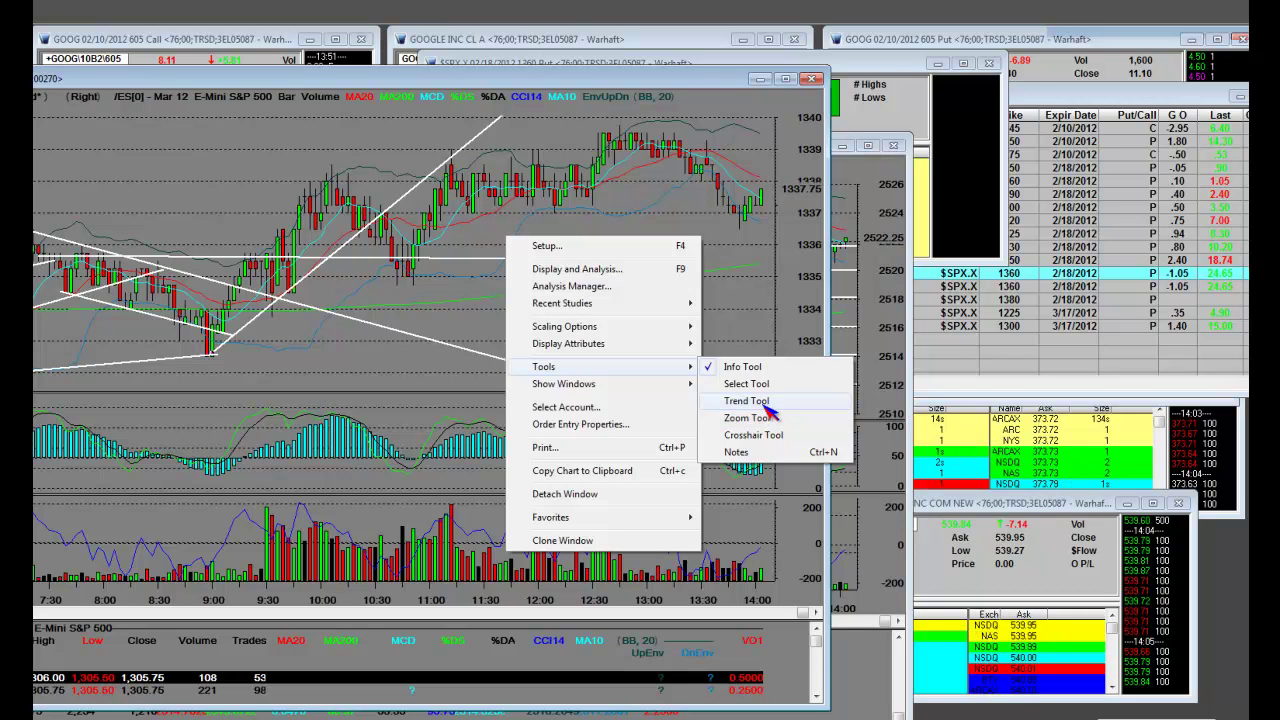
pyautogui.click(768, 407)
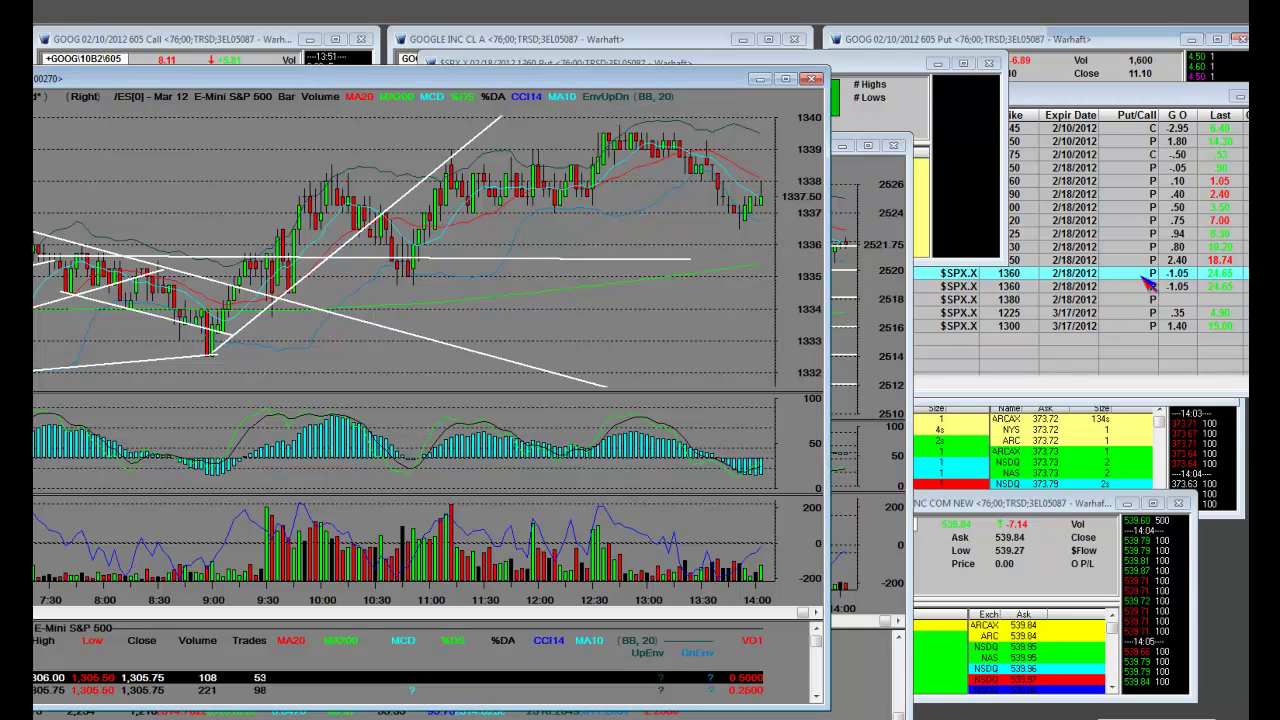
pyautogui.press('Delete')
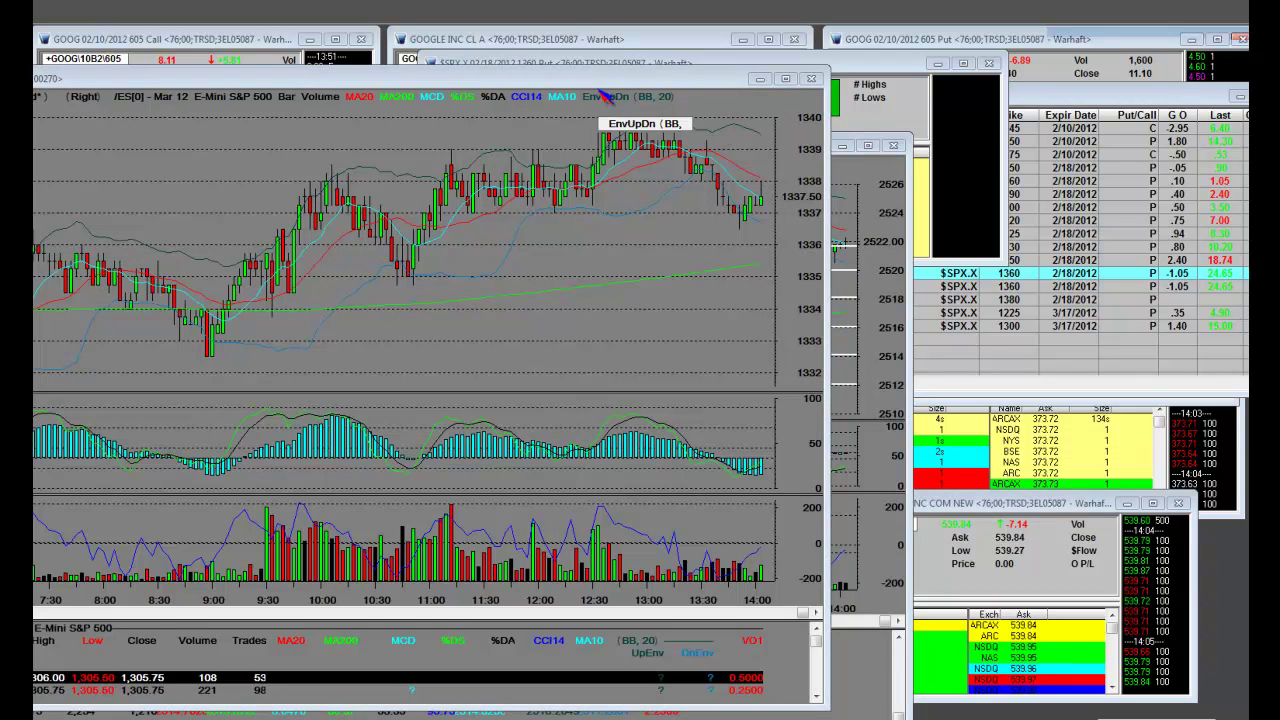
pyautogui.doubleClick(606, 80)
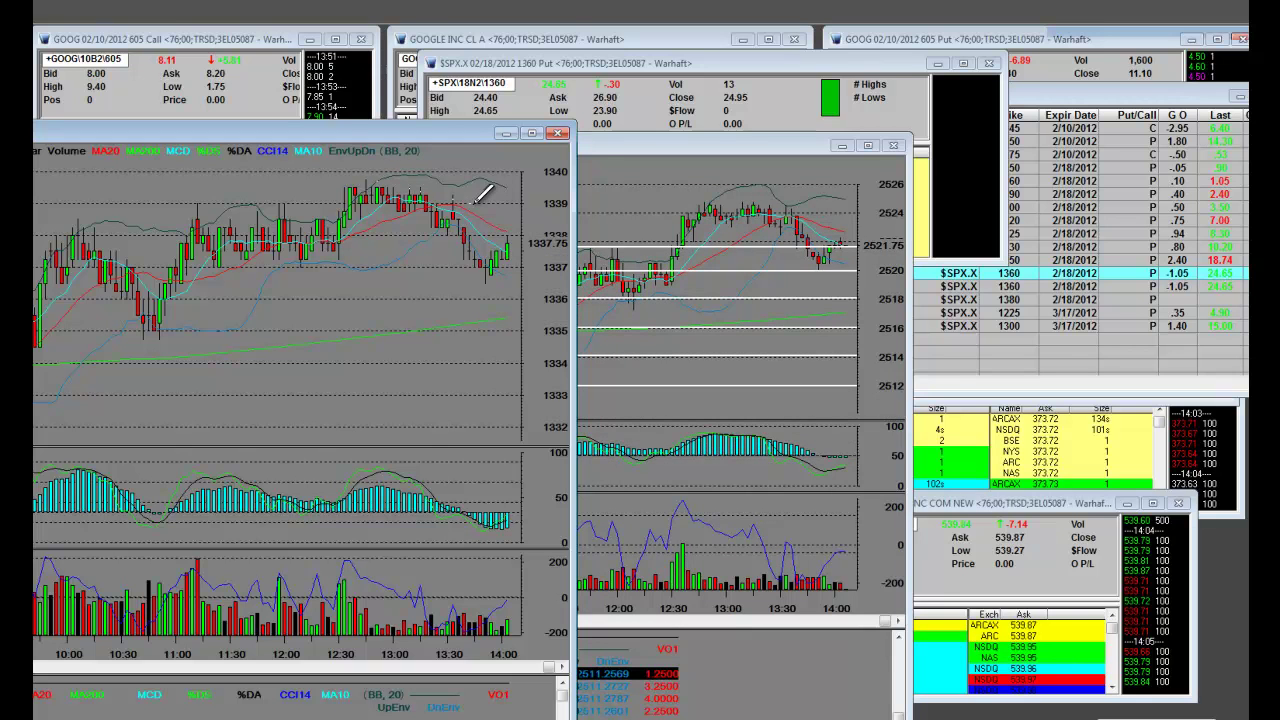
# Draw a descending trend line over the 12:45 to 13:30 highs and horizontal levels at 1338 and 1337
pyautogui.moveTo(362, 181); pyautogui.dragTo(465, 206)
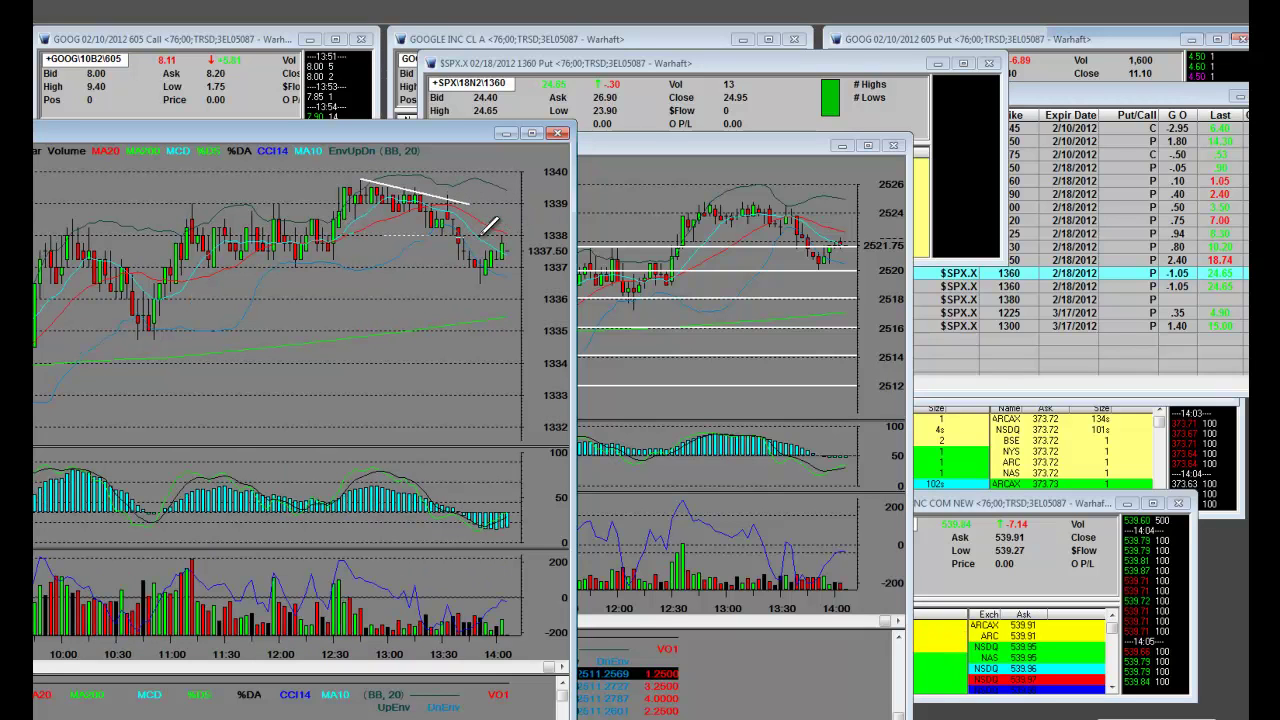
pyautogui.click(518, 235)
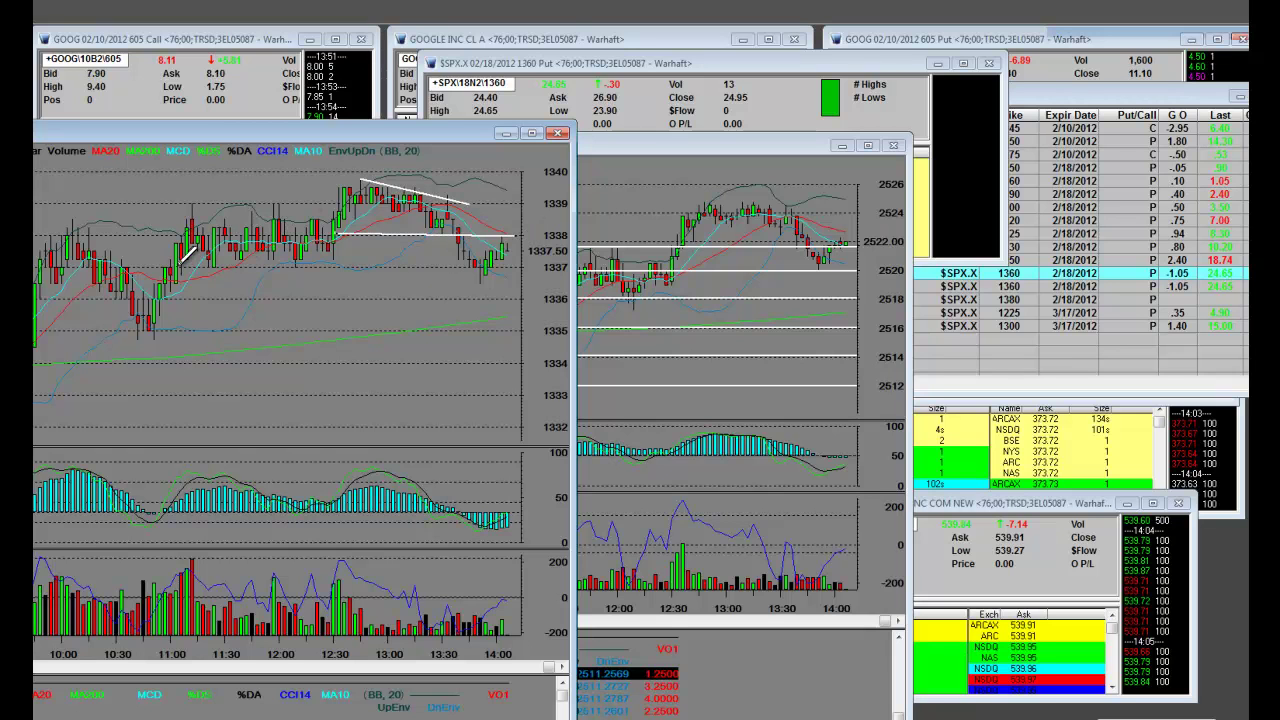
pyautogui.click(519, 267)
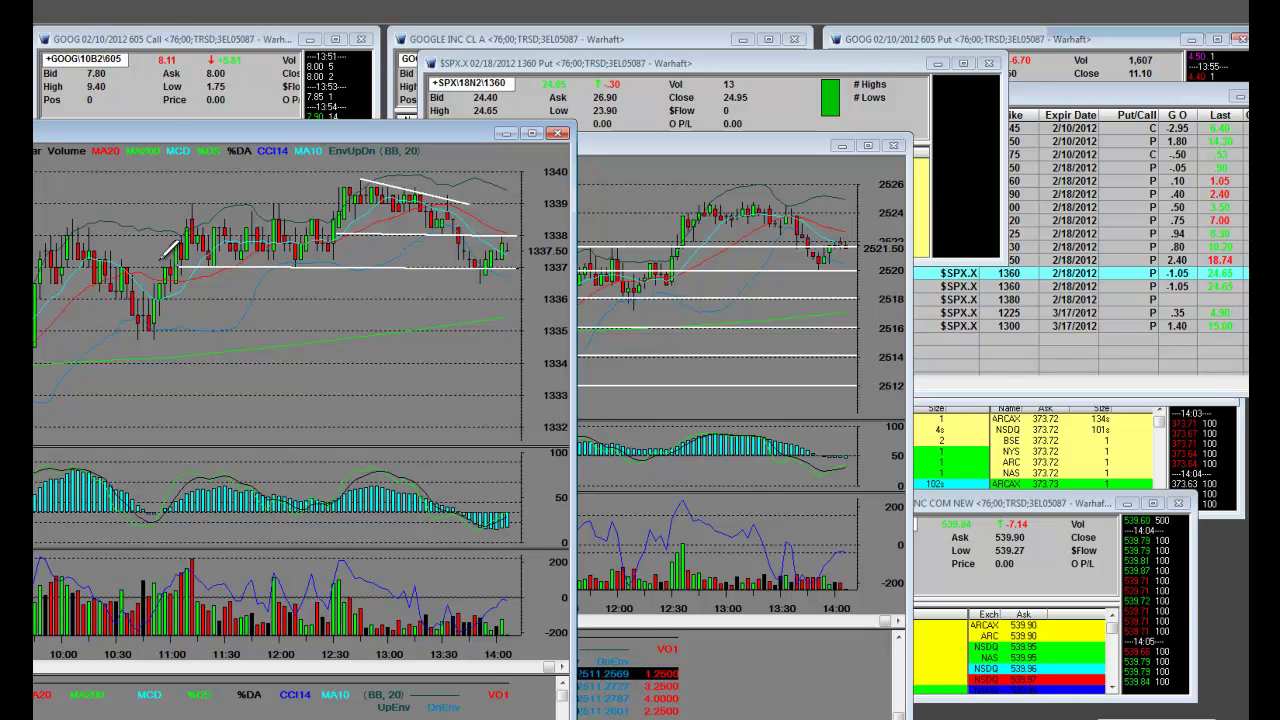
# Draw rising trend lines along the rallies from the 9:00 and 10:50 lows and extend the 1337 level back to about 8:00
pyautogui.hotkey('alt', 'Tab')
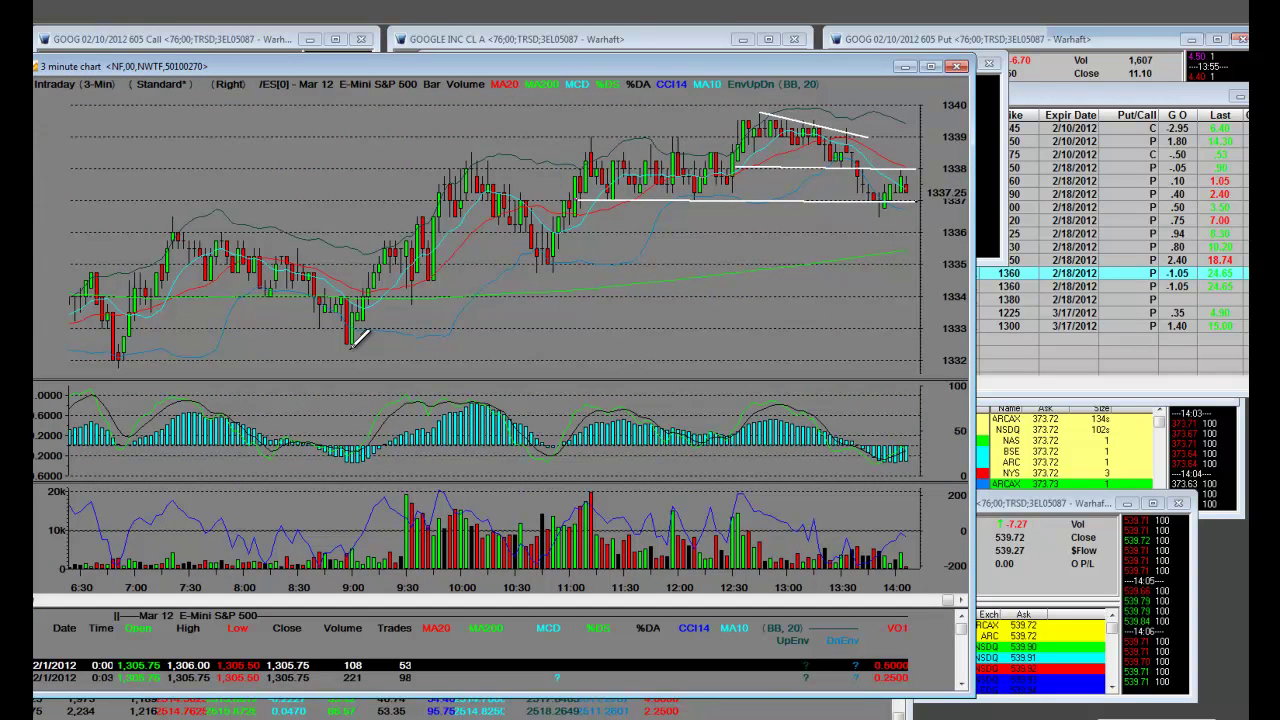
pyautogui.click(472, 160)
pyautogui.click(350, 343)
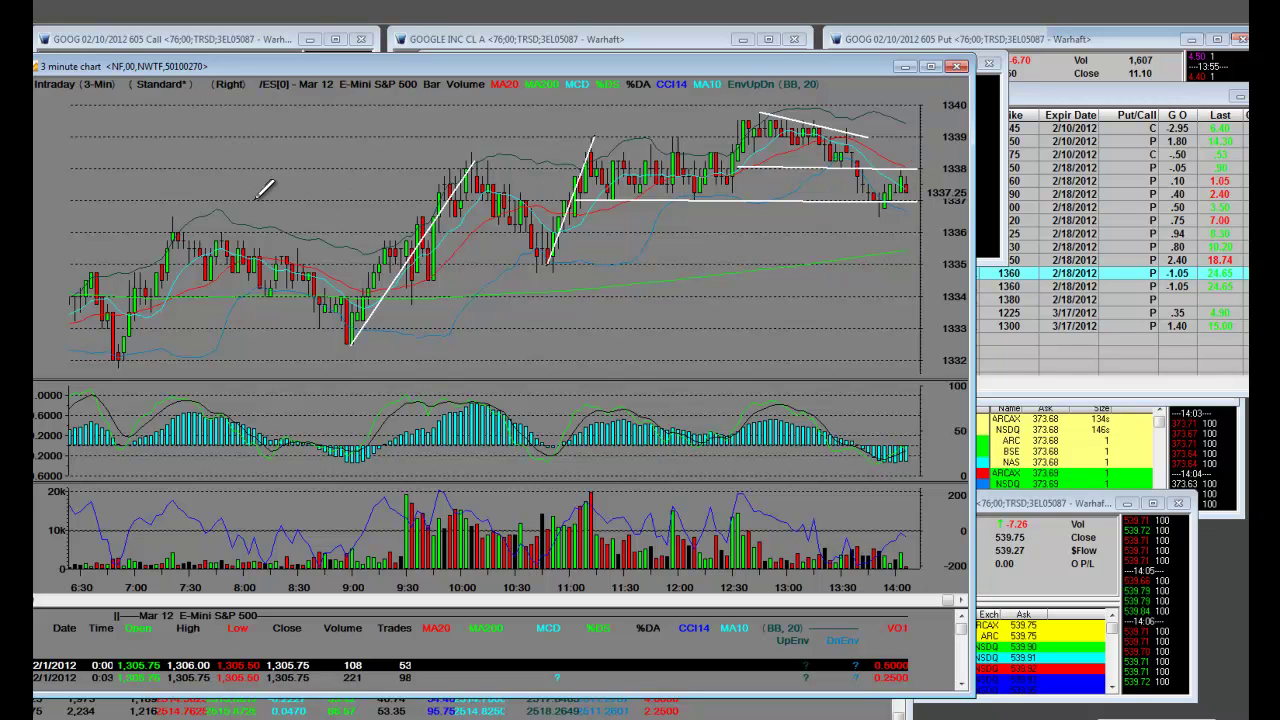
pyautogui.moveTo(578, 201); pyautogui.dragTo(256, 200)
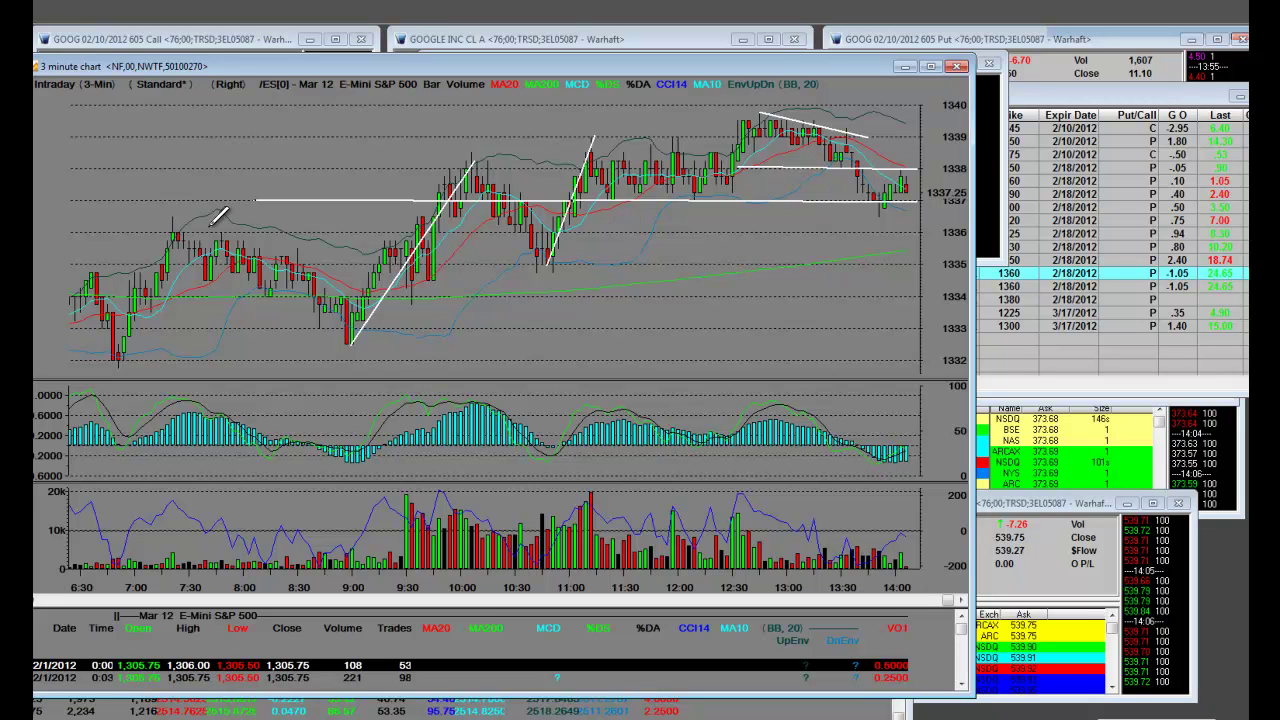
# Connect the swing points with trend lines: the 6:55 low, 7:20 high, 9:00 low, 13:30 high and the latest price
pyautogui.moveTo(173, 226); pyautogui.dragTo(350, 342)
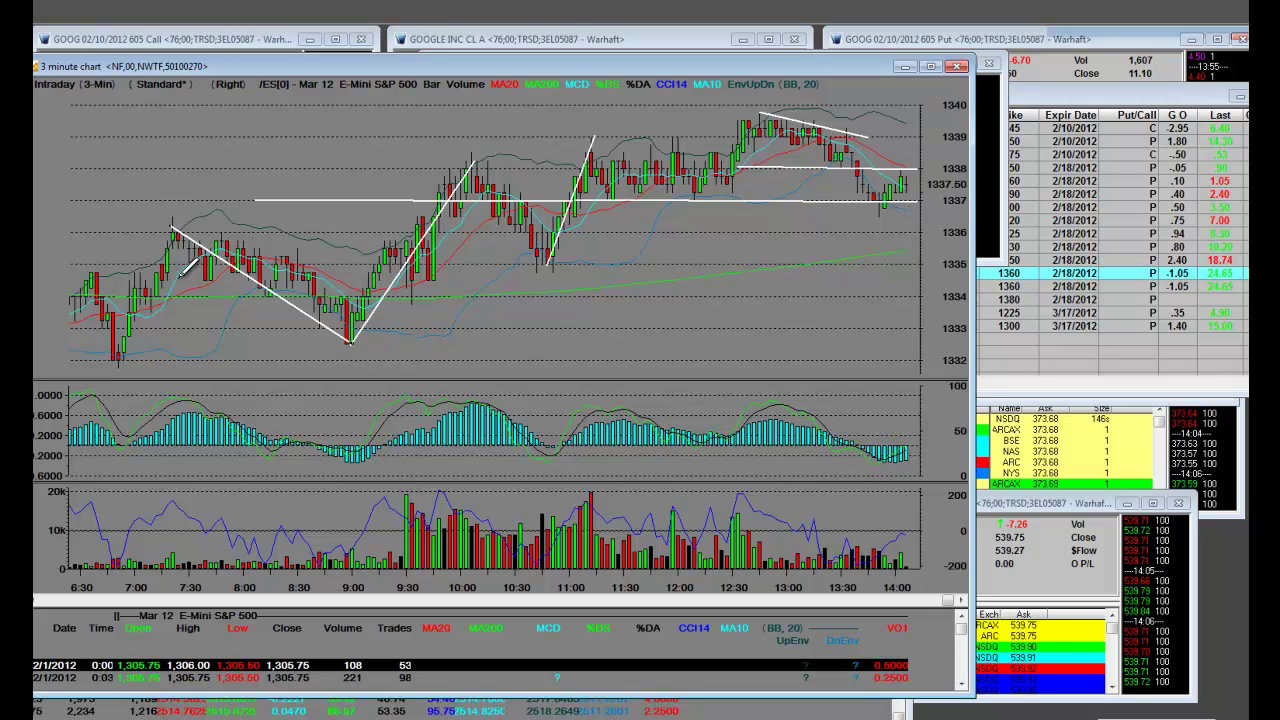
pyautogui.moveTo(173, 226); pyautogui.dragTo(118, 358)
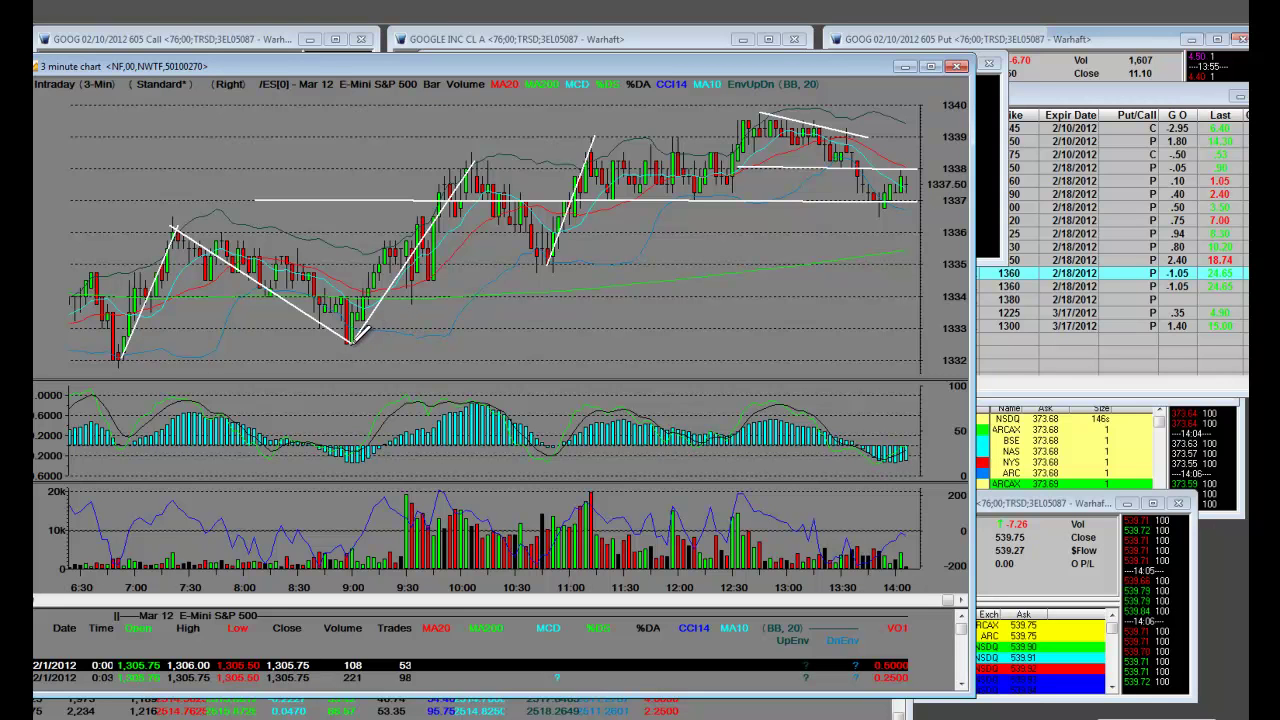
pyautogui.moveTo(847, 133)
pyautogui.mouseDown()
pyautogui.moveTo(866, 114)
pyautogui.moveTo(848, 132)
pyautogui.mouseUp()
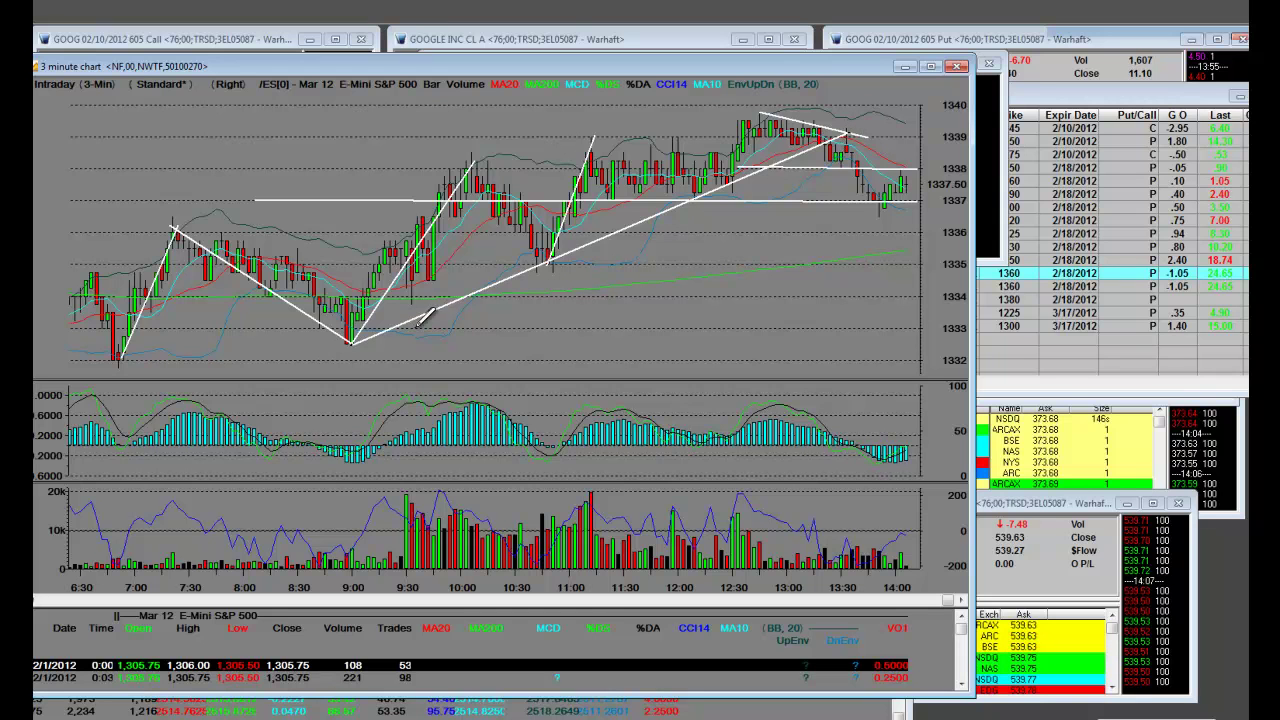
pyautogui.moveTo(848, 134); pyautogui.dragTo(910, 182)
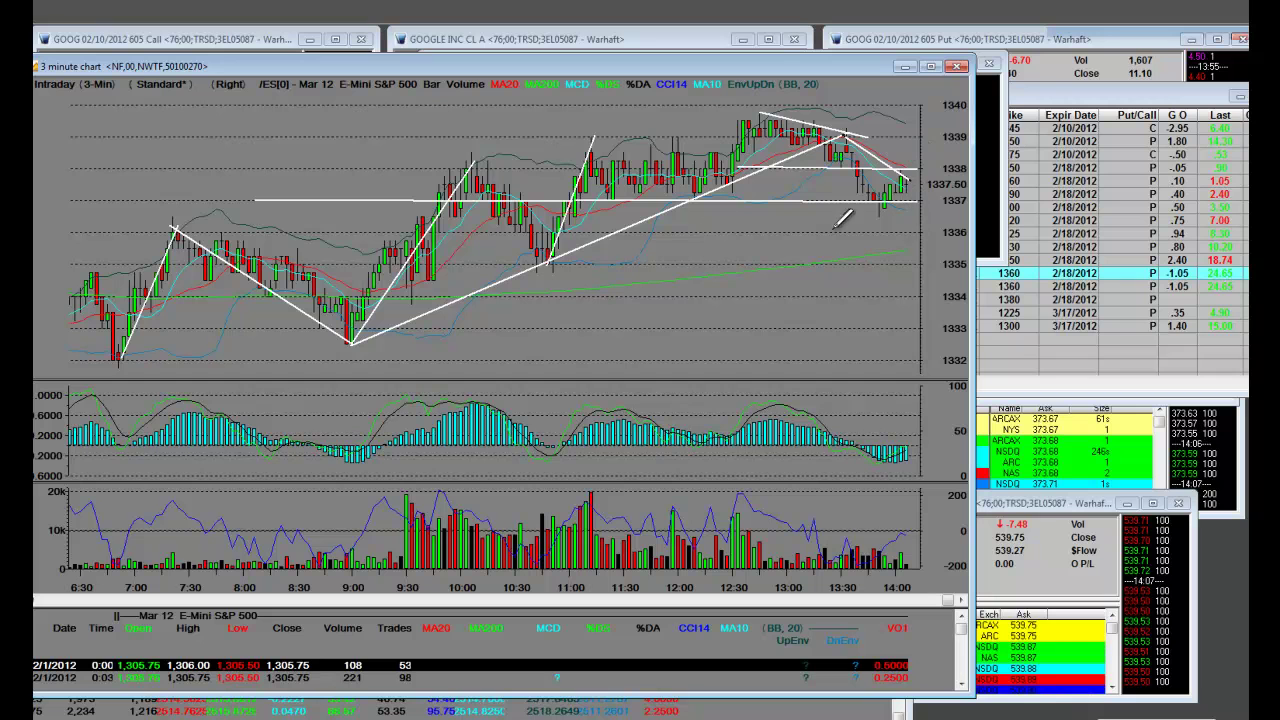
# Draw horizontal levels at 1336 and near 1338, and trace the rise from 12:30 to the 12:45 high
pyautogui.moveTo(550, 231); pyautogui.dragTo(913, 232)
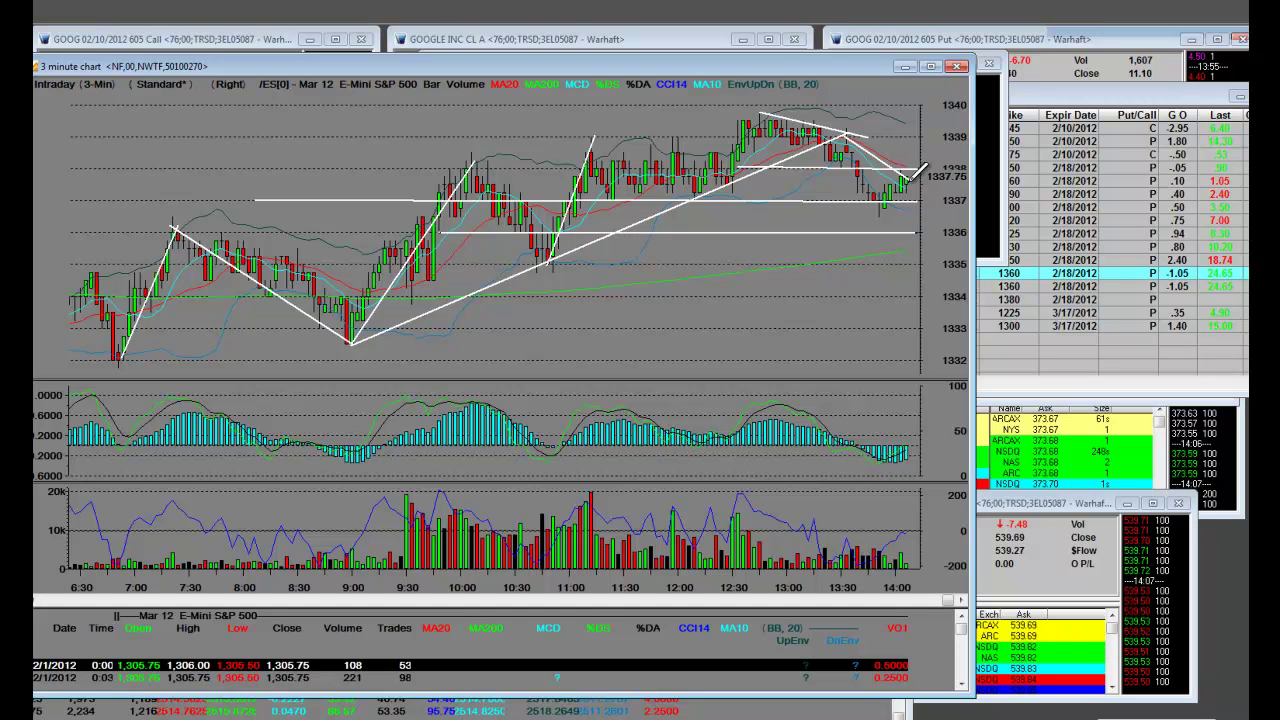
pyautogui.moveTo(884, 203); pyautogui.dragTo(905, 178)
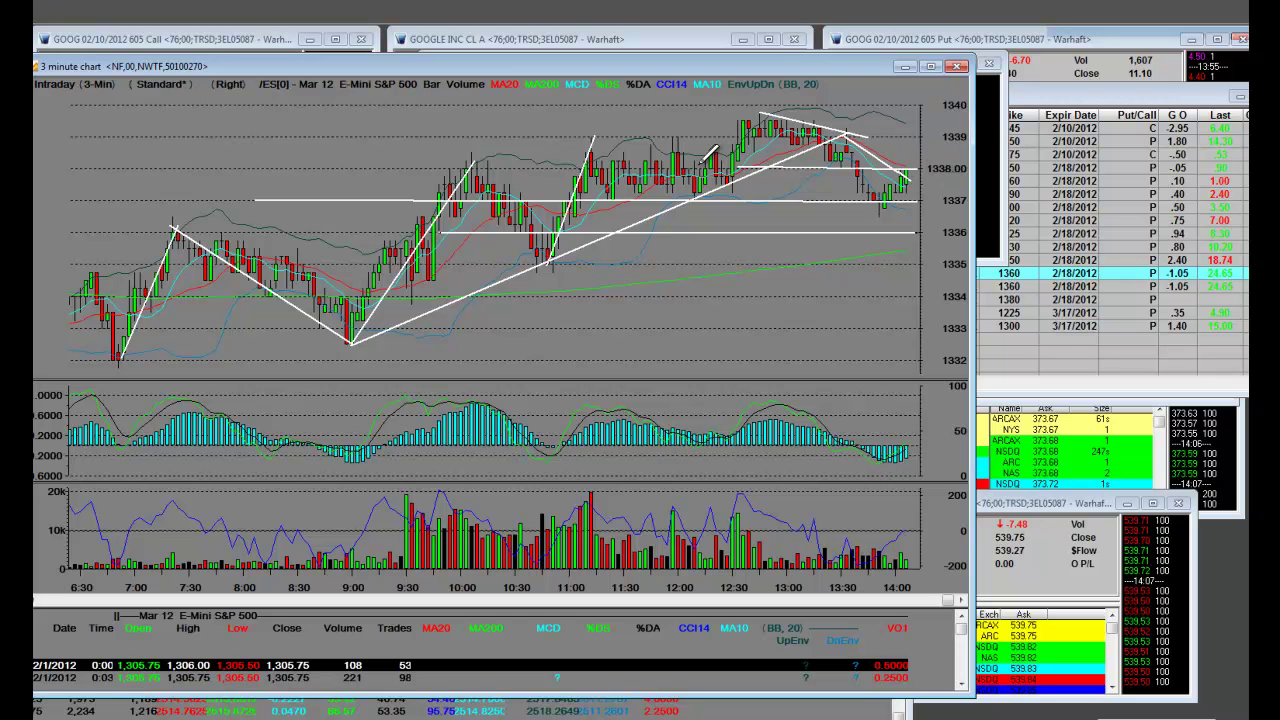
pyautogui.moveTo(597, 168); pyautogui.dragTo(741, 168)
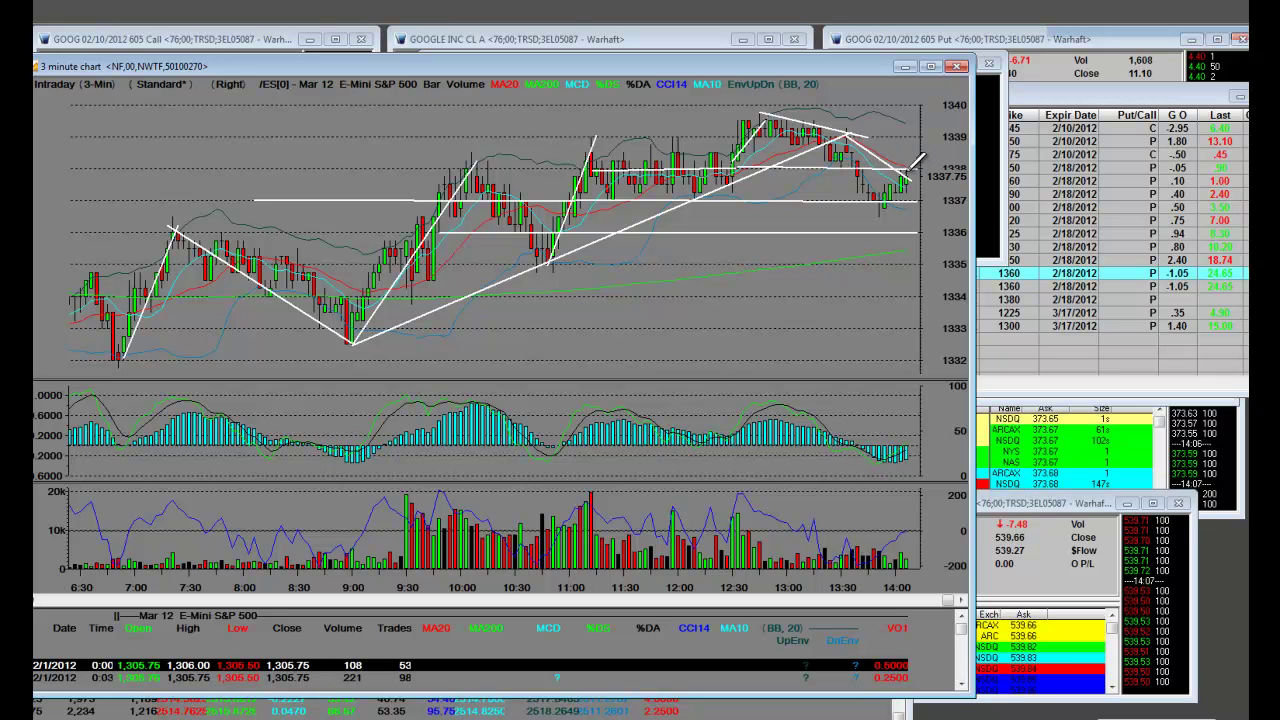
# Draw a descending trend line from about 12:40 near 1339 to the 13:55 low, and a horizontal level at 1335
pyautogui.rightClick(766, 260)
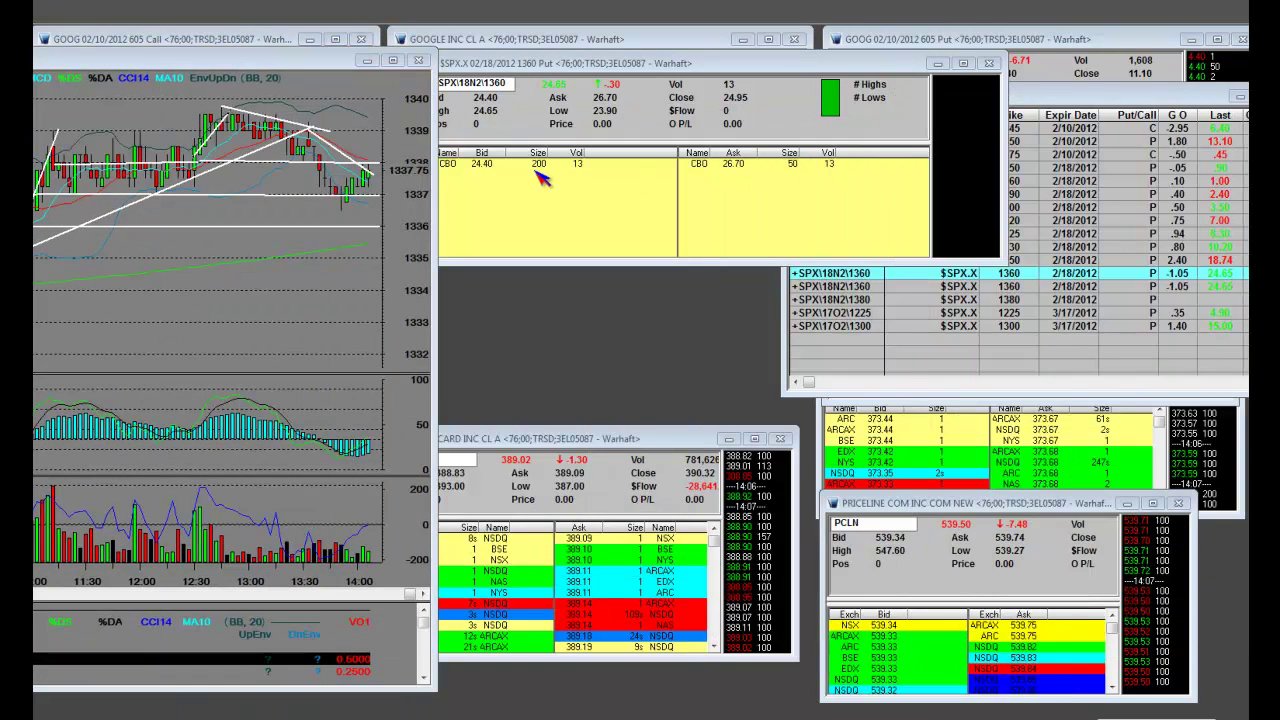
pyautogui.click(542, 178)
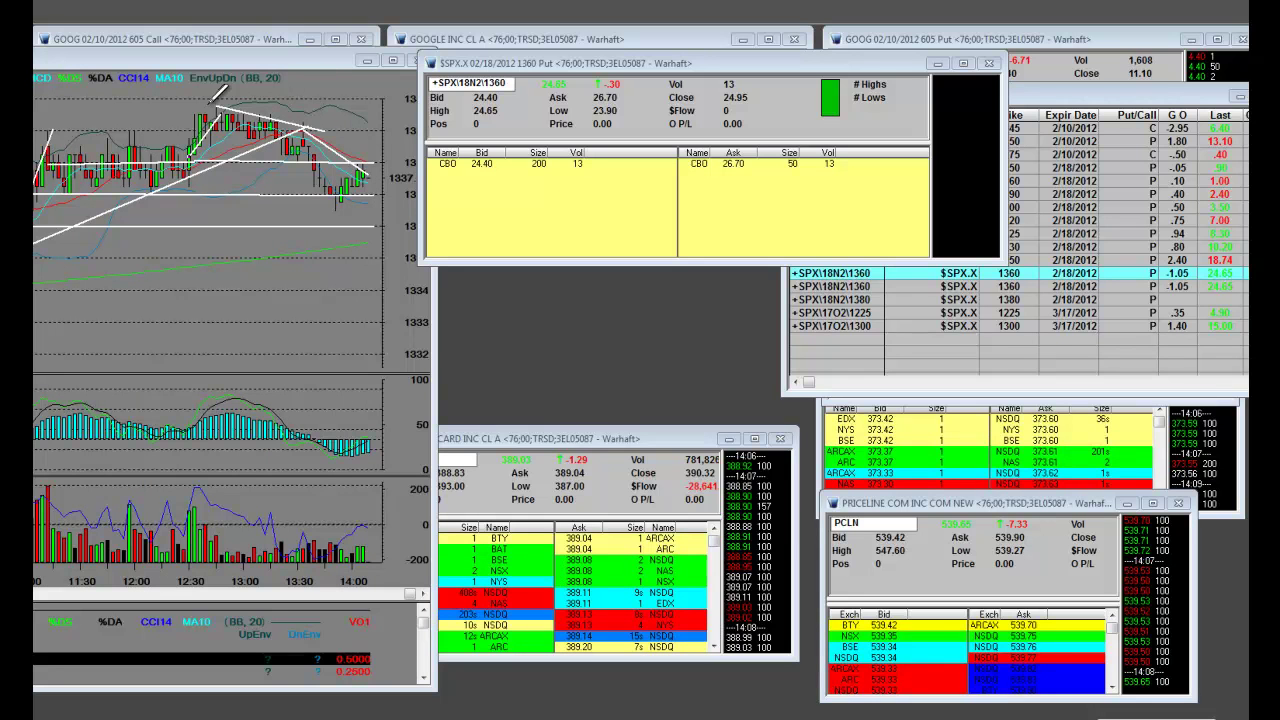
pyautogui.moveTo(300, 129); pyautogui.dragTo(346, 206)
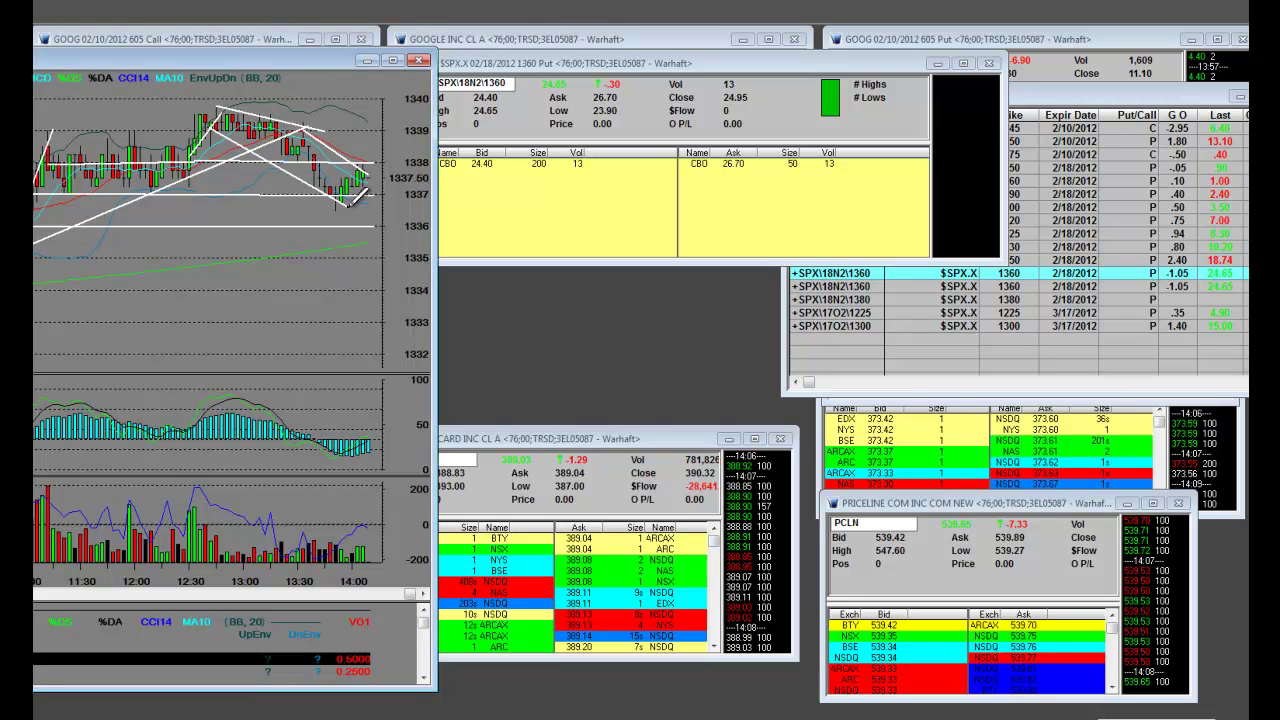
pyautogui.doubleClick(216, 64)
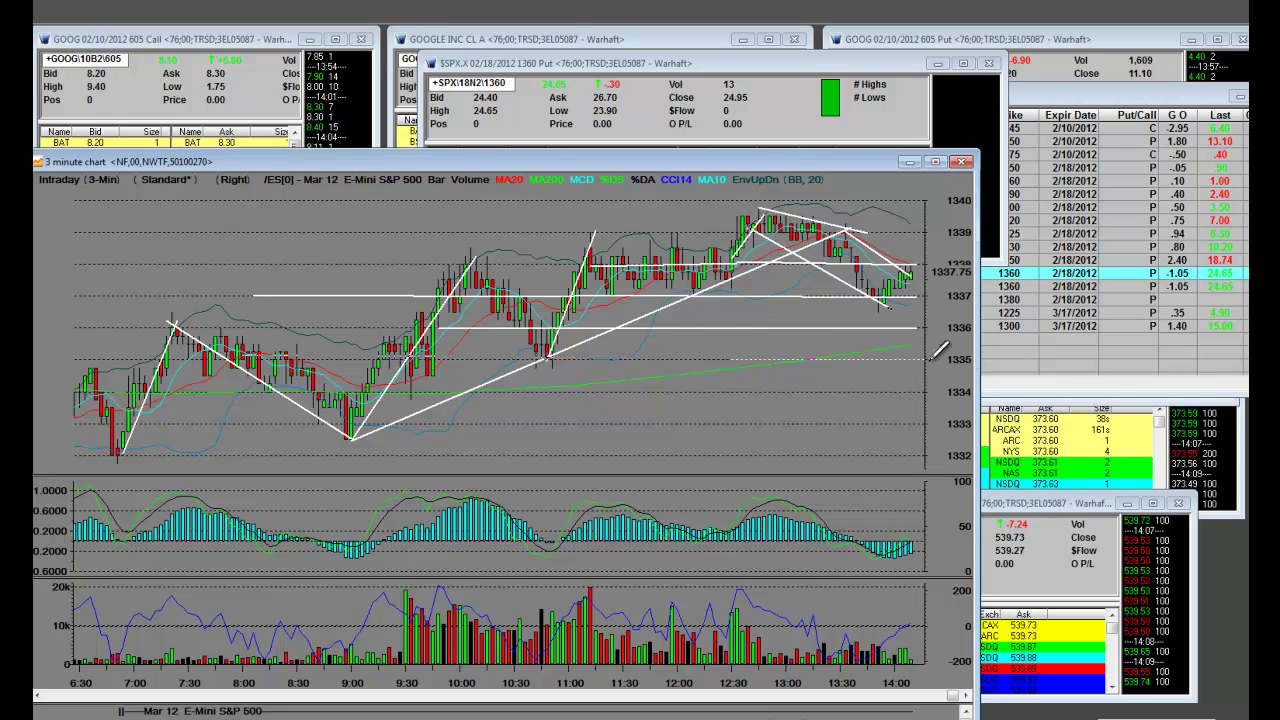
pyautogui.click(936, 350)
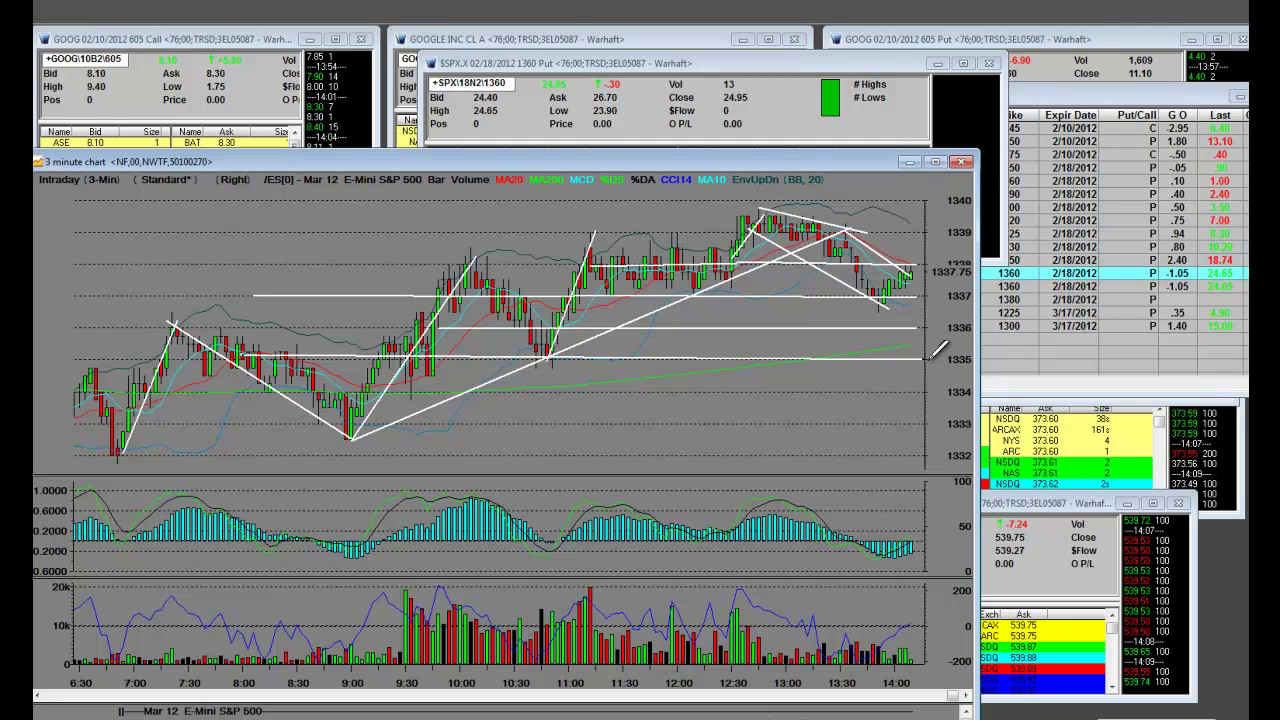
pyautogui.doubleClick(778, 163)
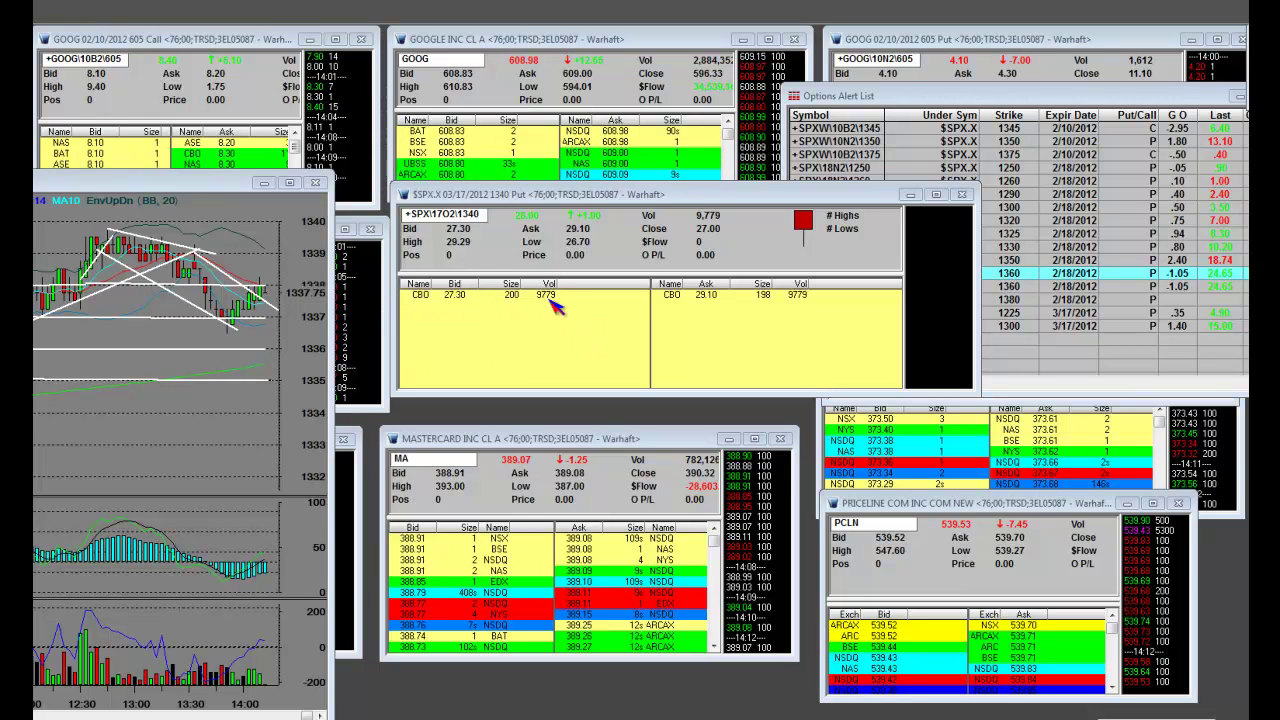
# Shift the SPX put quote window slightly and view the March 1275 and February 1350 put quotes
pyautogui.moveTo(850, 200)
pyautogui.mouseDown()
pyautogui.moveTo(843, 252)
pyautogui.moveTo(845, 215)
pyautogui.mouseUp()
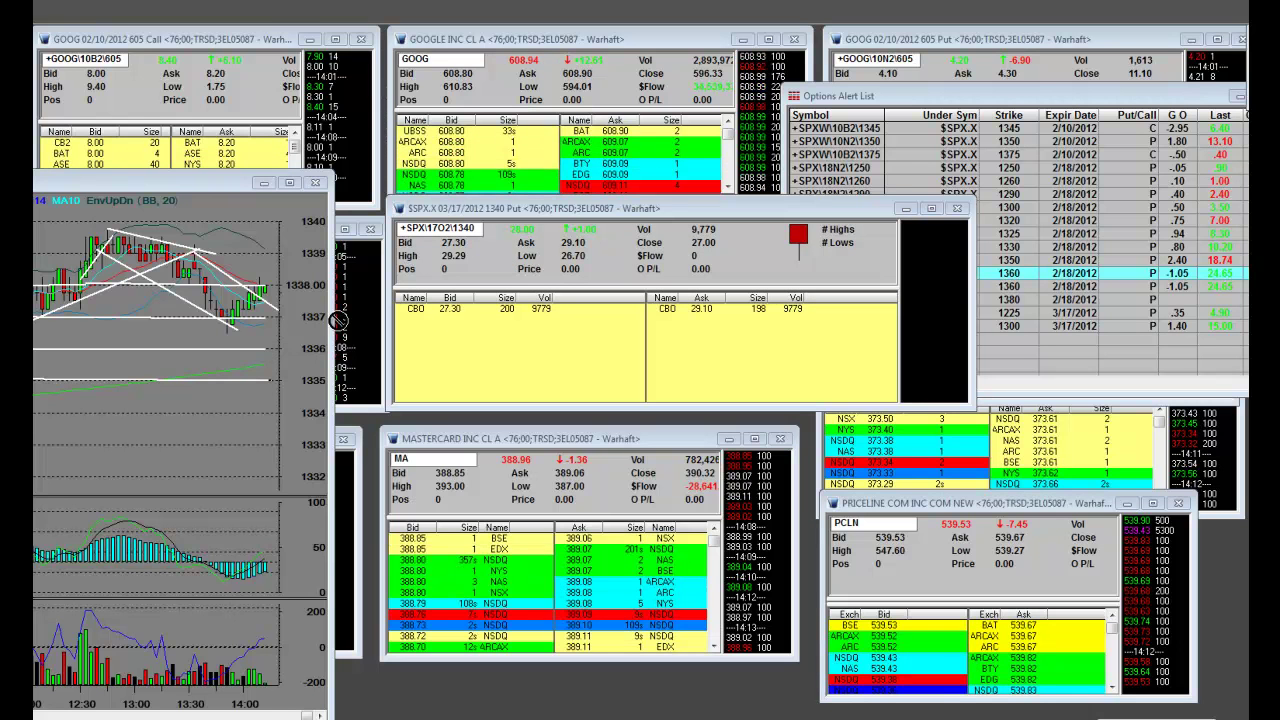
pyautogui.scroll(-1, 500, 337)
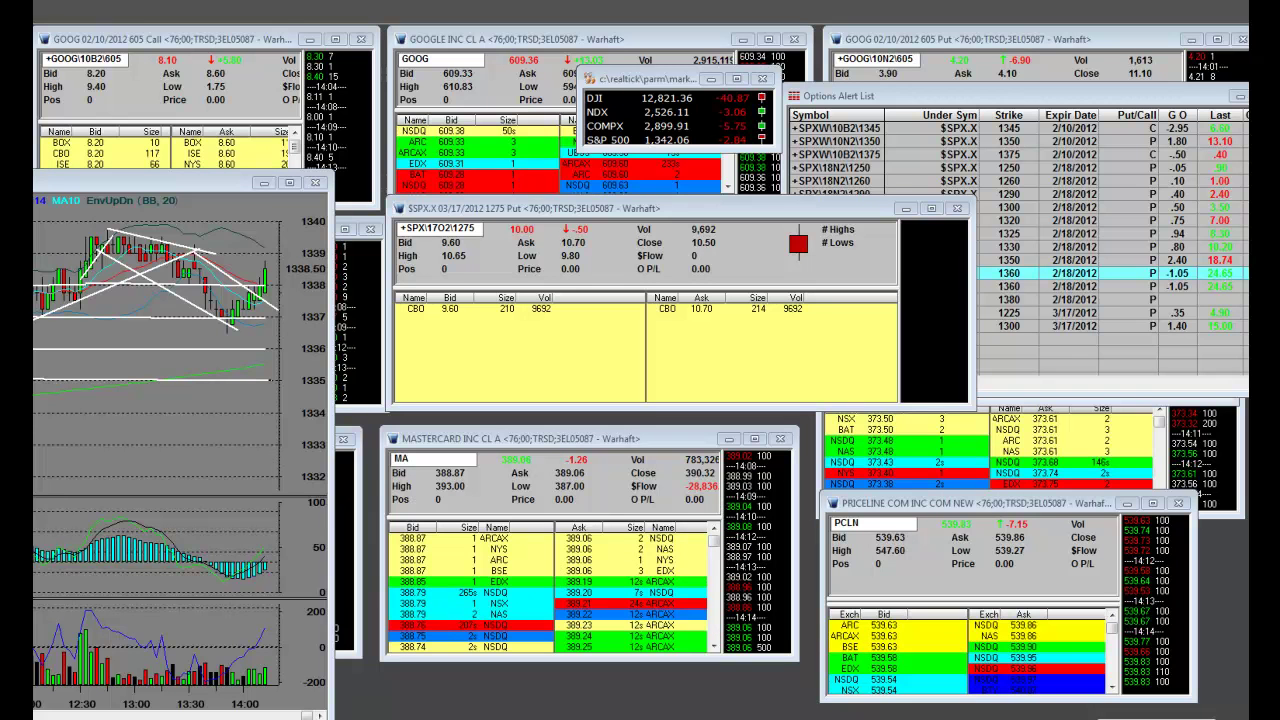
pyautogui.scroll(3, 531, 333)
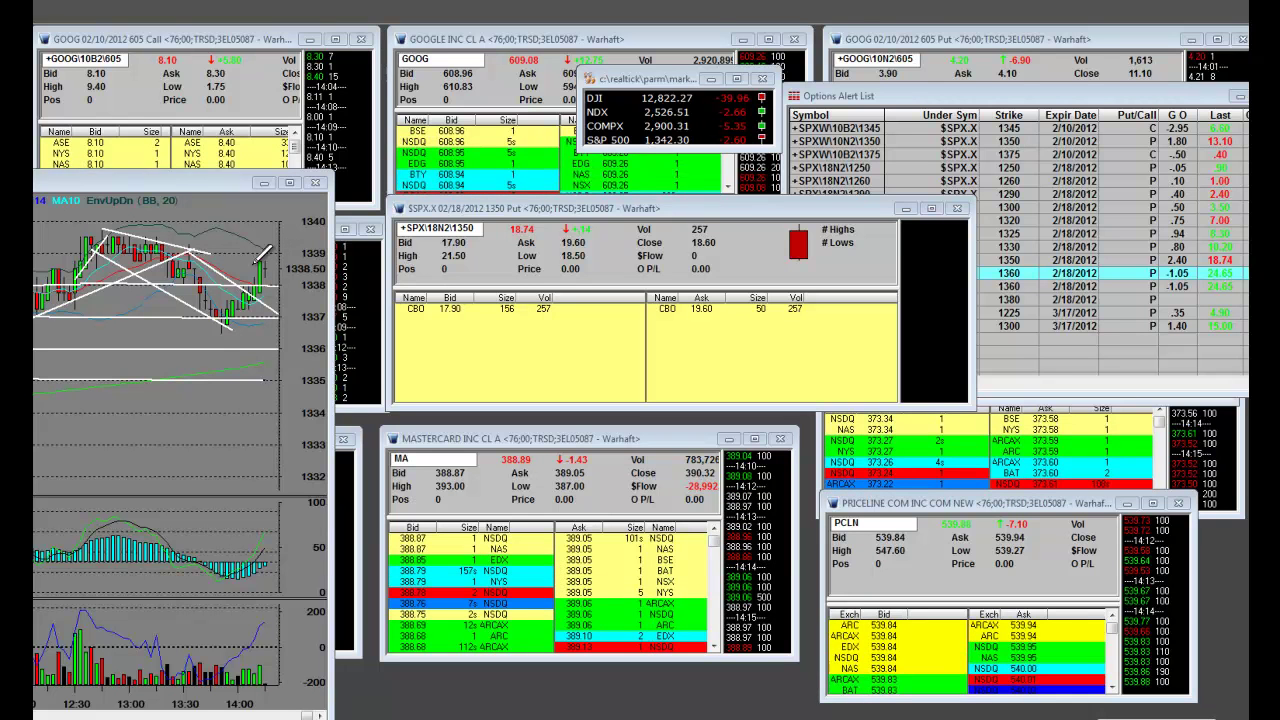
# Draw a short horizontal level at about 1338.75 near the latest price and reposition the chart below the SPX put quote
pyautogui.moveTo(330, 250); pyautogui.dragTo(430, 250)
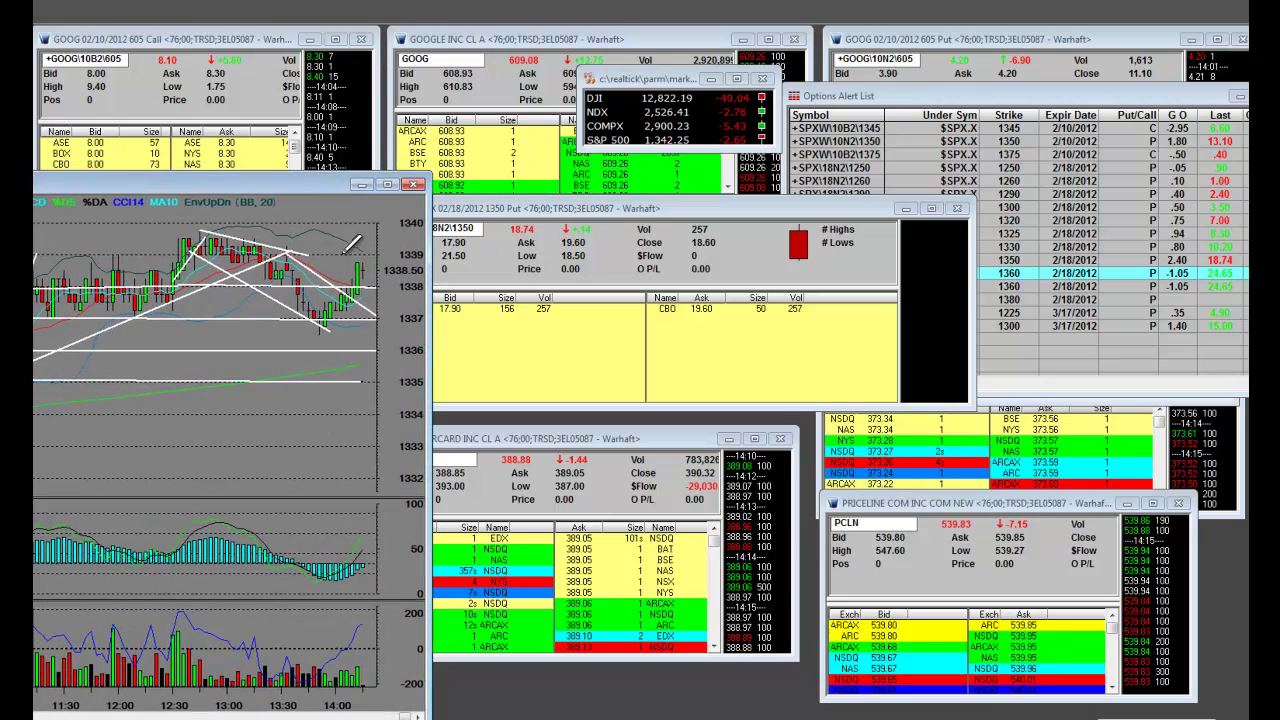
pyautogui.doubleClick(283, 186)
pyautogui.moveTo(338, 315); pyautogui.dragTo(355, 350)
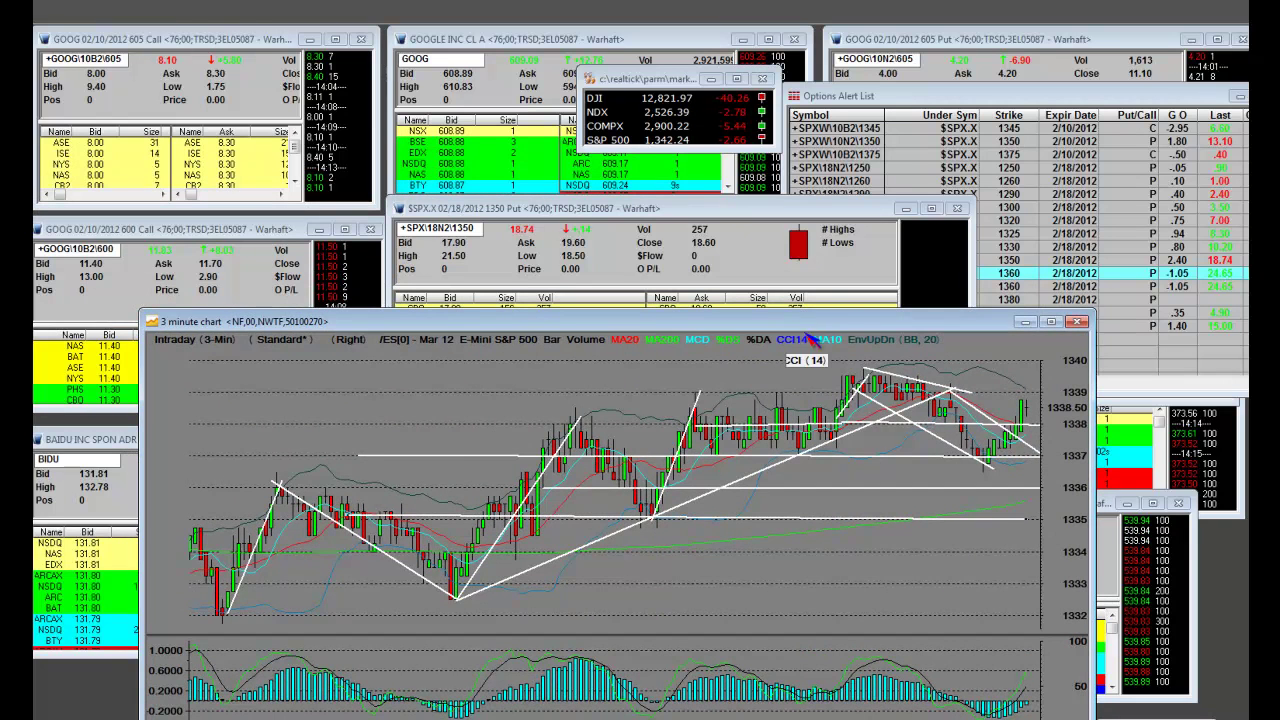
pyautogui.moveTo(840, 336); pyautogui.dragTo(695, 367)
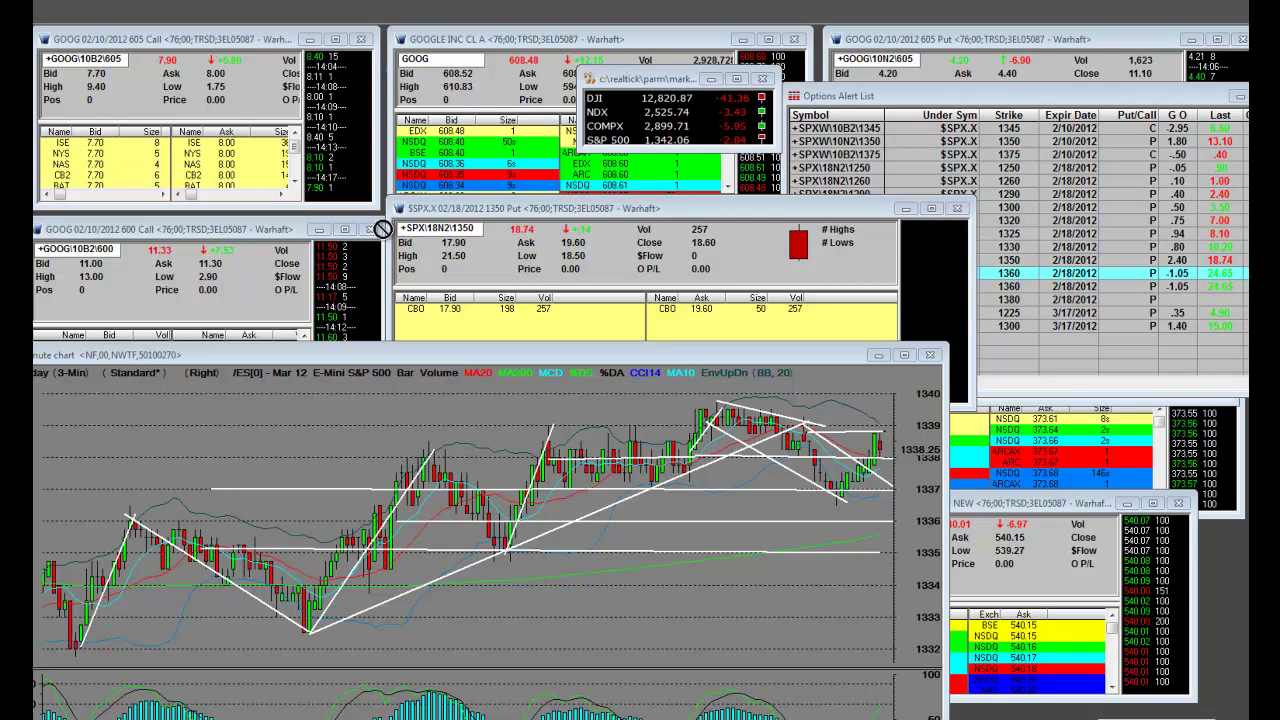
# Load the option symbol +SPX\17O2\1375 in the SPX put quote window and close the market index window
pyautogui.write('+SPX\\17O2\\1375')
pyautogui.press('Return')
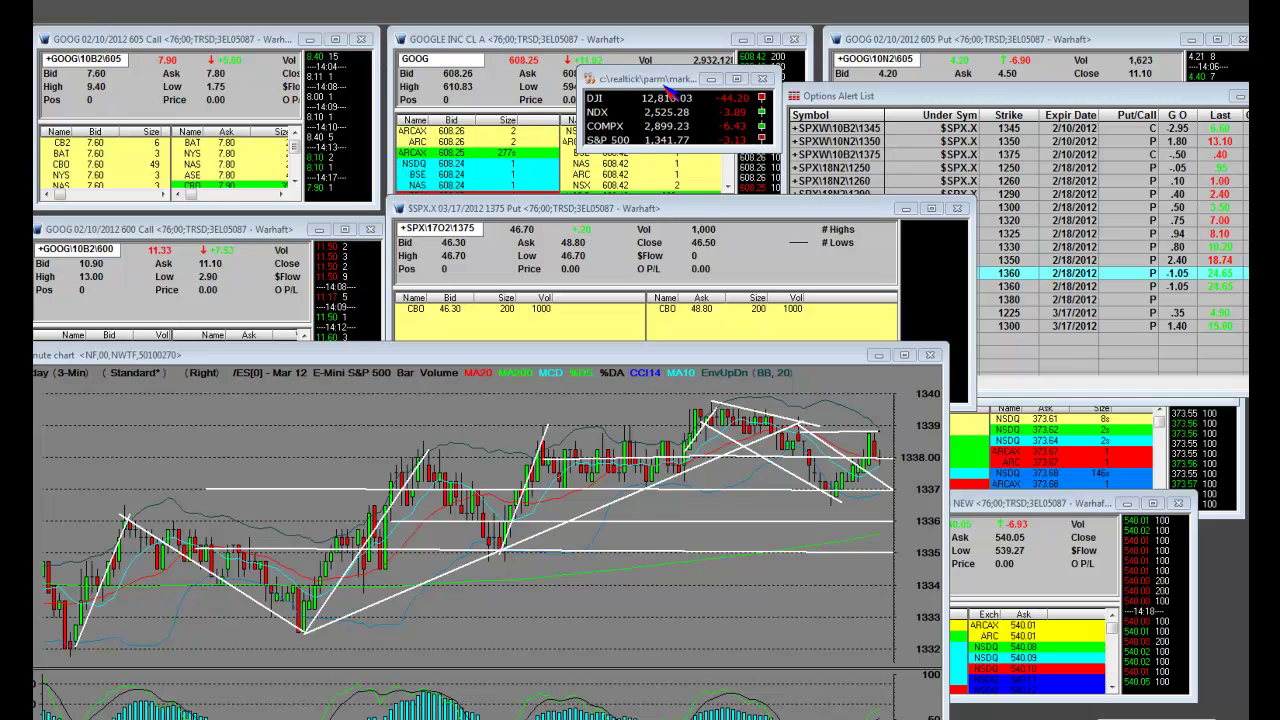
pyautogui.moveTo(756, 78); pyautogui.dragTo(970, 68)
pyautogui.click(976, 68)
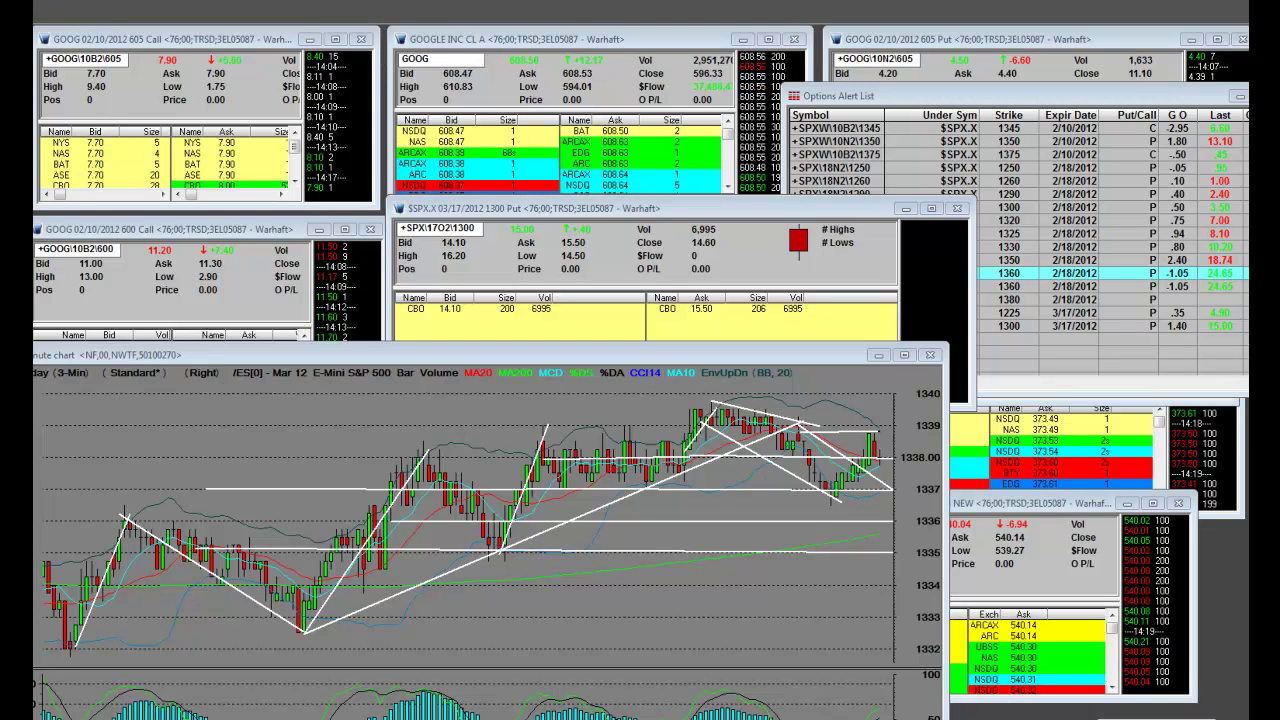
# Load the February 1300 SPX put quote and draw ascending trend lines along the highs to 1339.75 and from the 1332 low to about 1339.25
pyautogui.moveTo(1010, 207)
pyautogui.mouseDown()
pyautogui.moveTo(471, 306)
pyautogui.moveTo(513, 318)
pyautogui.mouseUp()
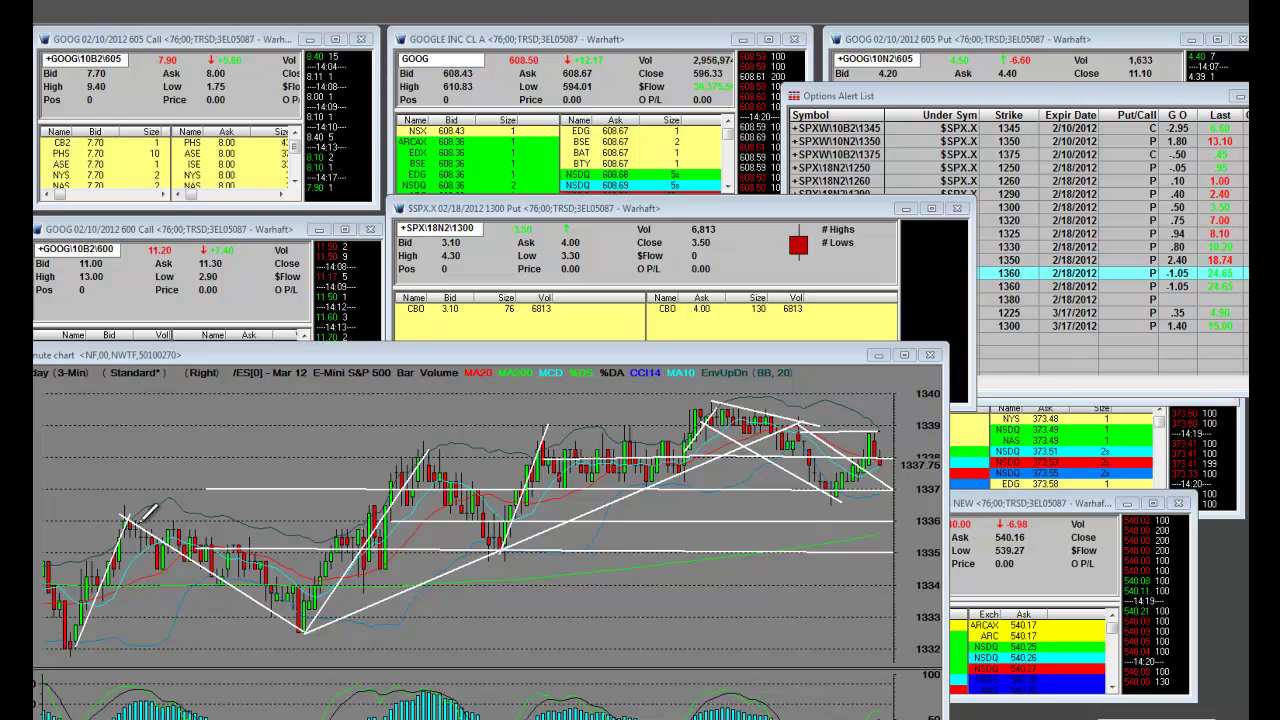
pyautogui.moveTo(721, 403); pyautogui.dragTo(124, 517)
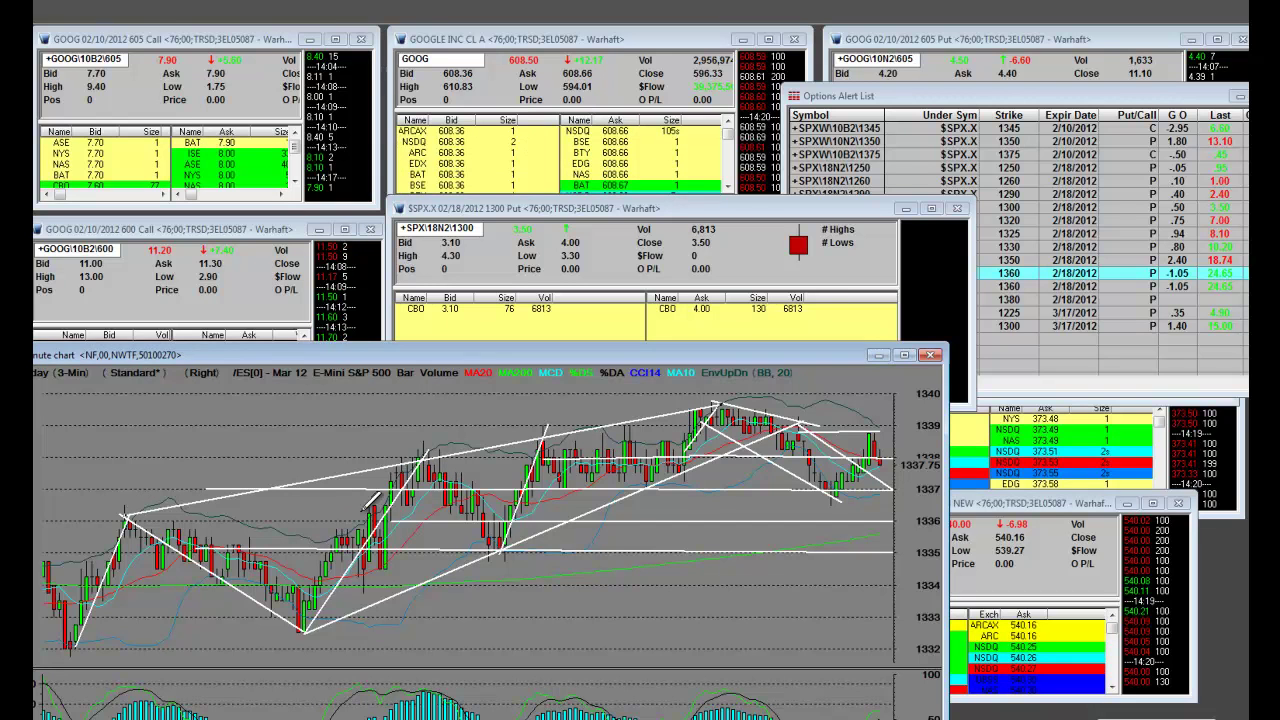
pyautogui.moveTo(72, 647)
pyautogui.mouseDown()
pyautogui.moveTo(745, 424)
pyautogui.moveTo(770, 404)
pyautogui.mouseUp()
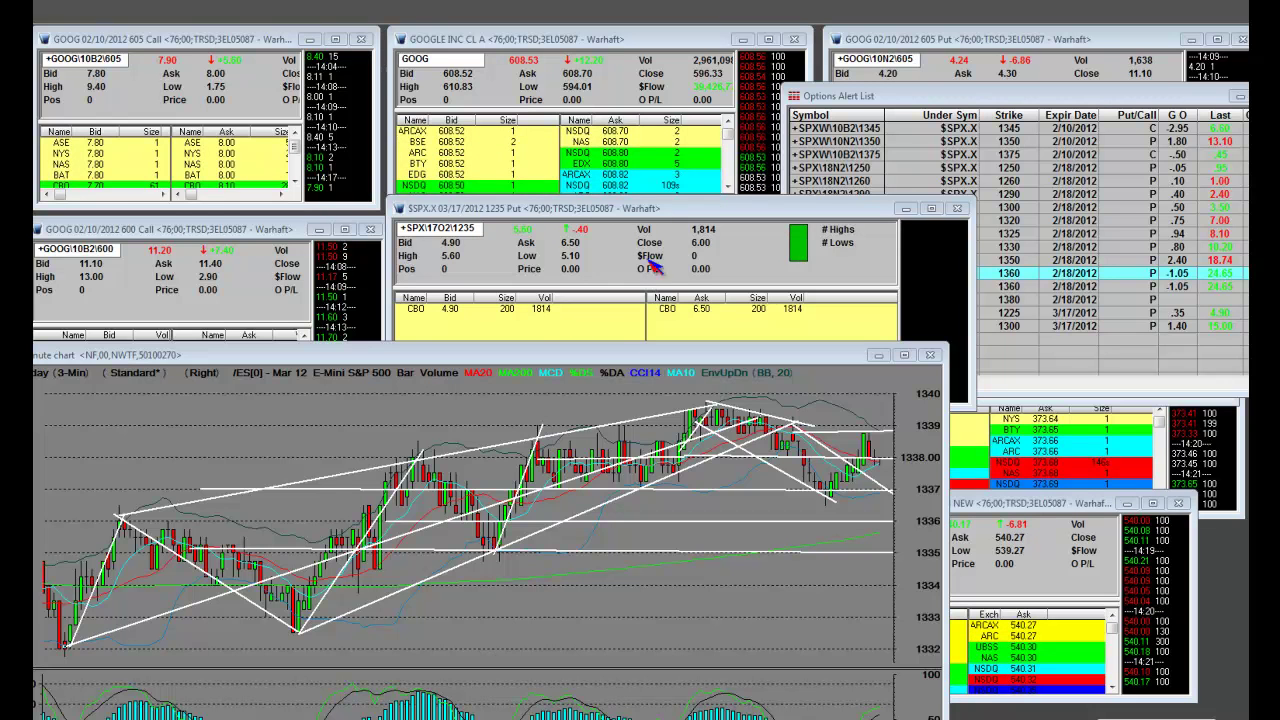
# Move the SPX put quote window upward and view the March 1250, 1275 and 1300 put quotes
pyautogui.click(703, 218)
pyautogui.moveTo(699, 212); pyautogui.dragTo(686, 175)
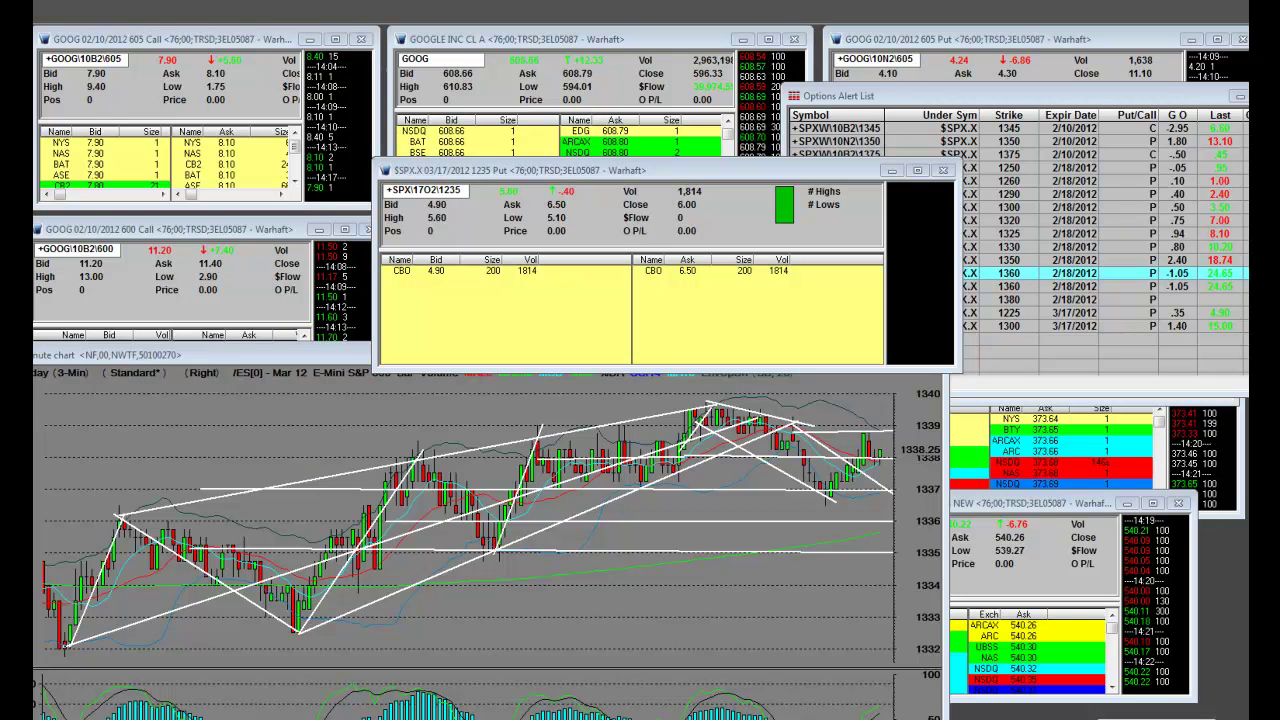
pyautogui.press('Up')
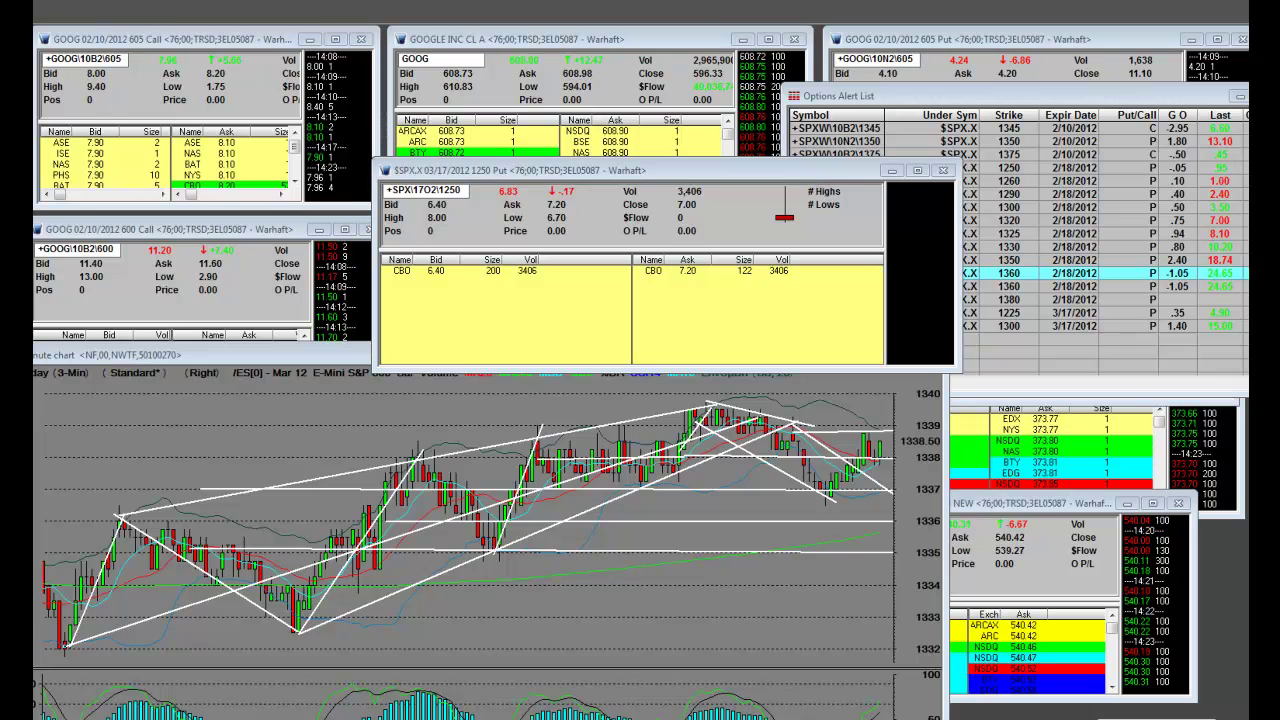
pyautogui.press('Up')
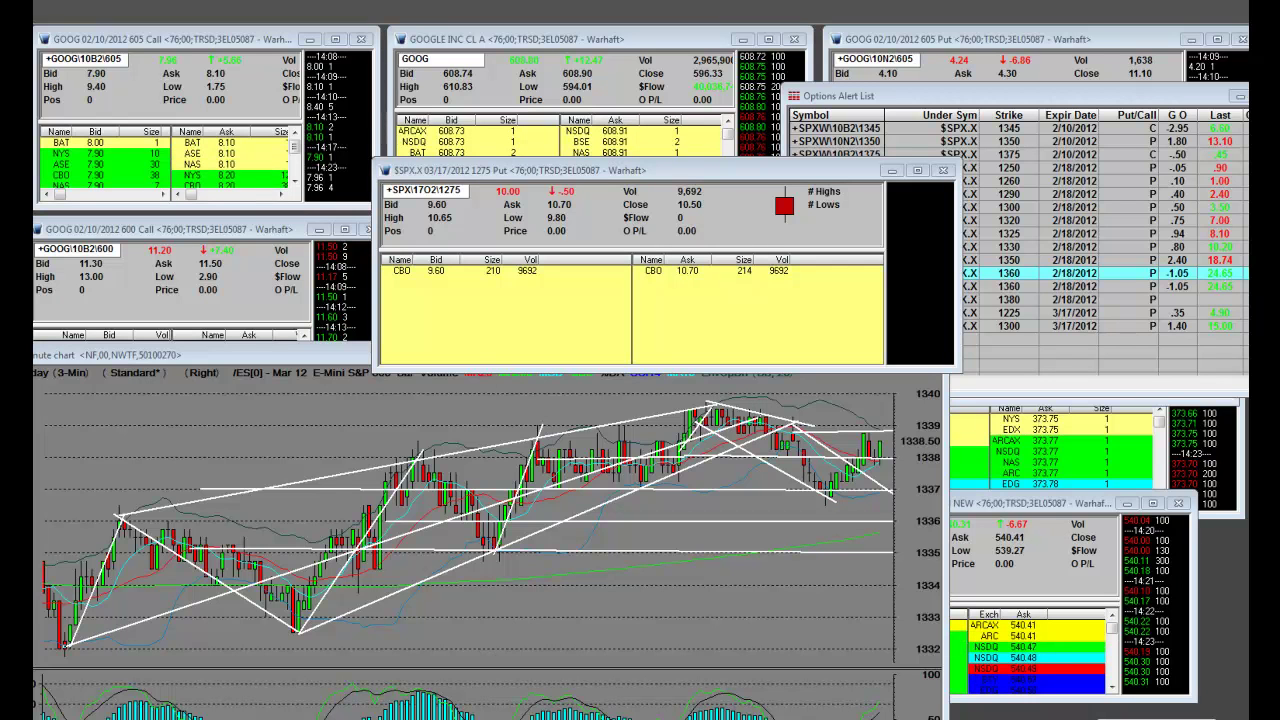
pyautogui.moveTo(1008, 326); pyautogui.dragTo(405, 288)
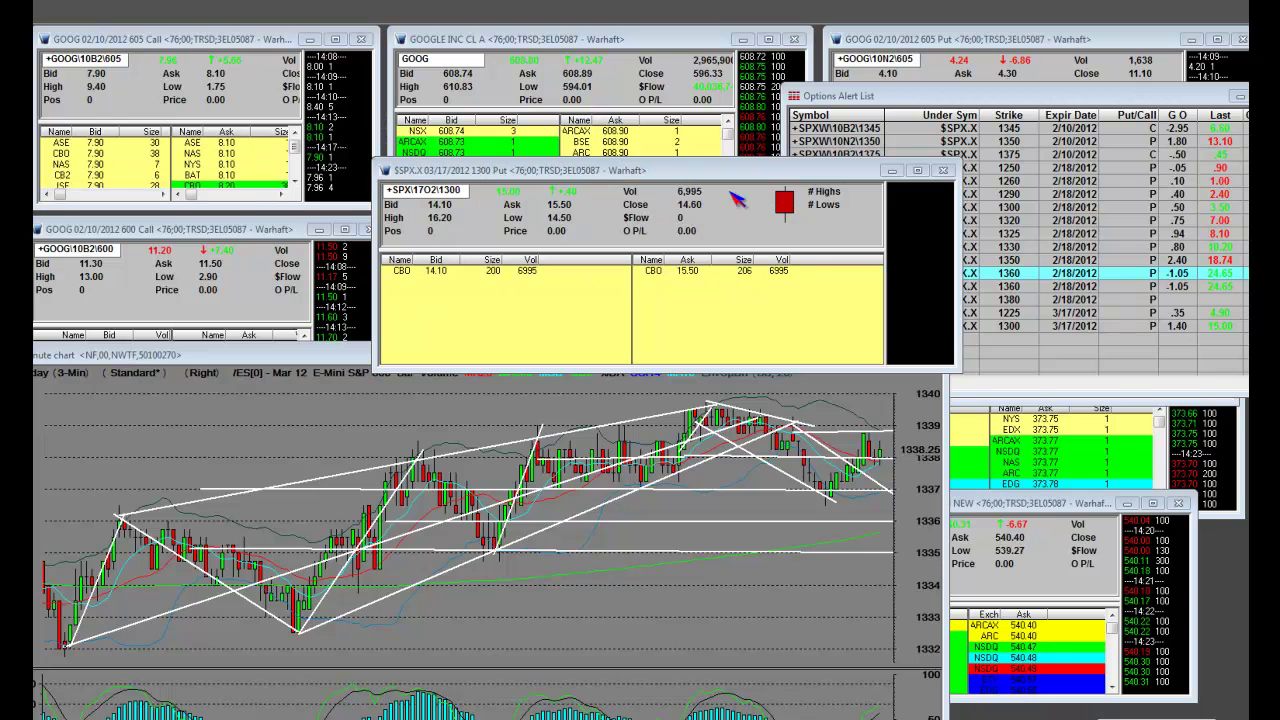
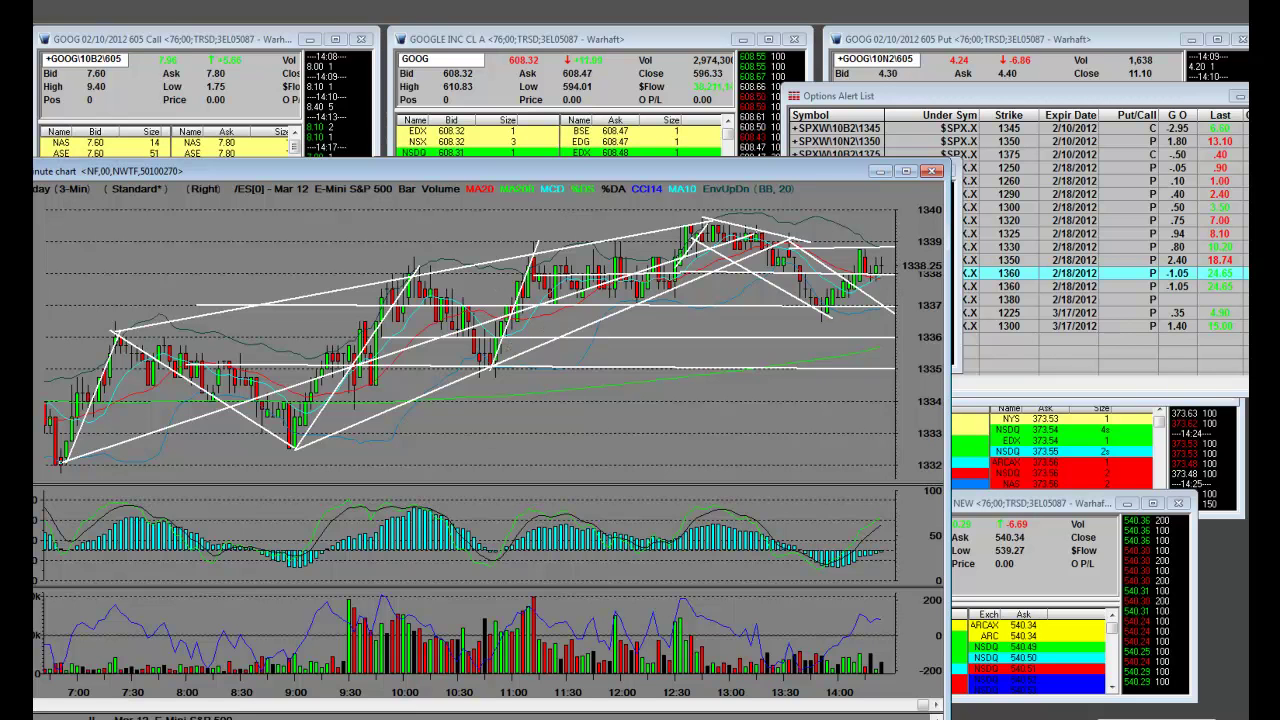
# Clear all drawn lines, mark a horizontal level at 1337, and draw two descending trend lines from the 12:35 and 12:45 highs to the latest bars
pyautogui.press('Delete')
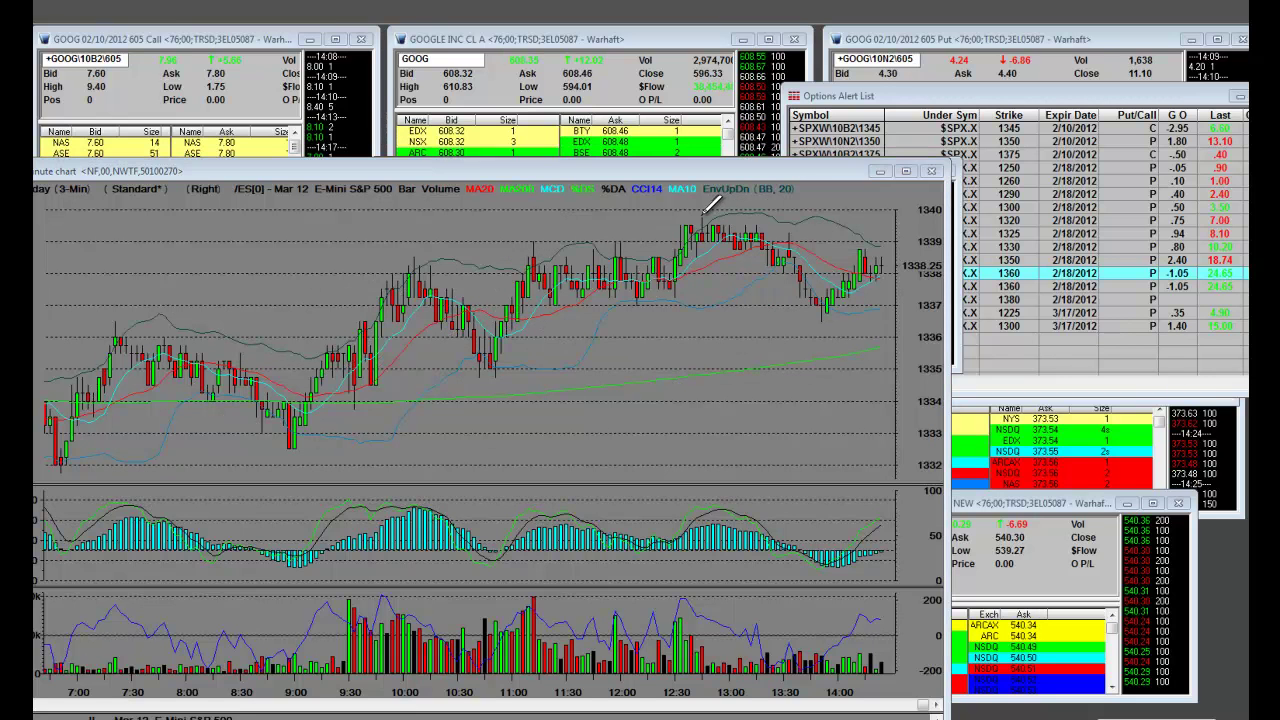
pyautogui.click(892, 254)
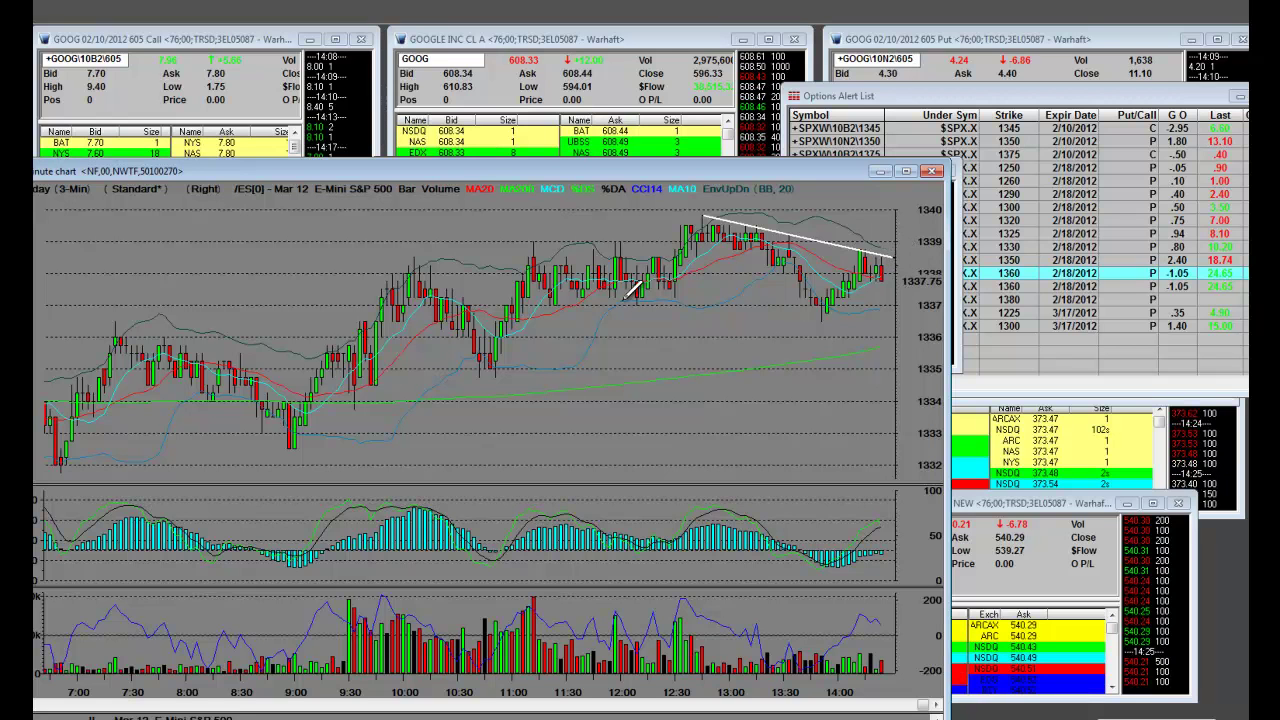
pyautogui.click(906, 300)
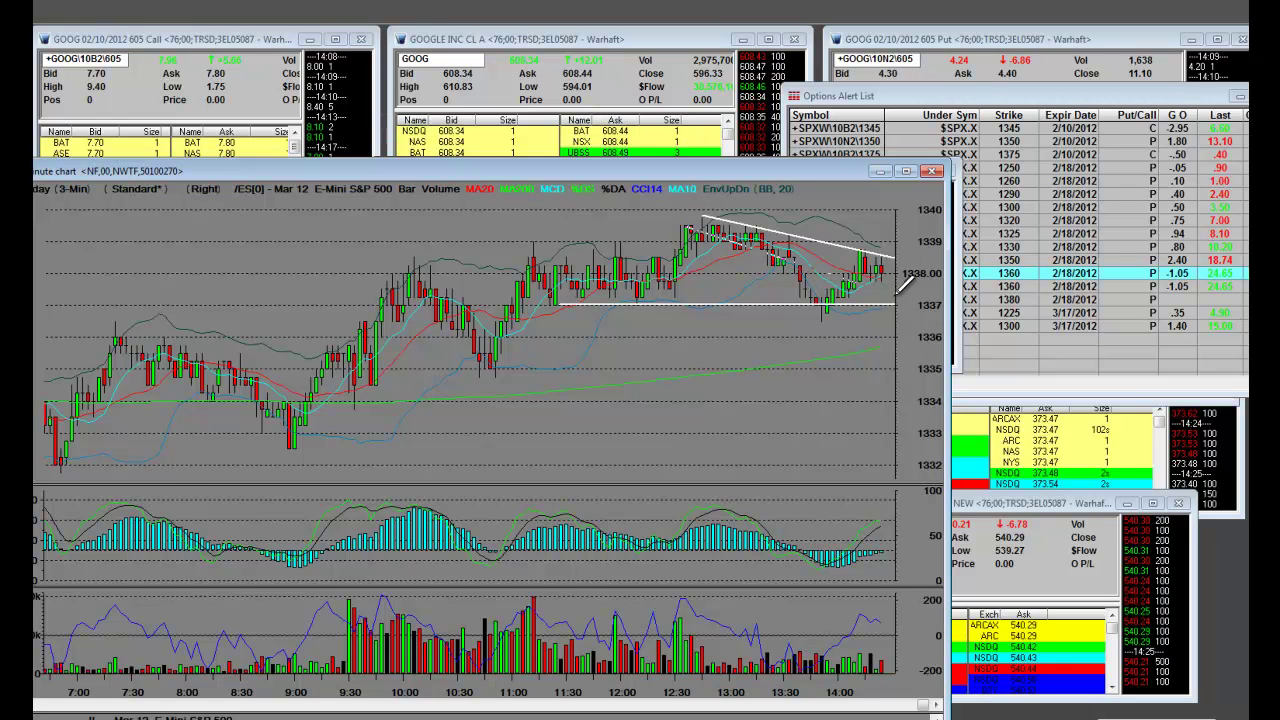
pyautogui.click(894, 295)
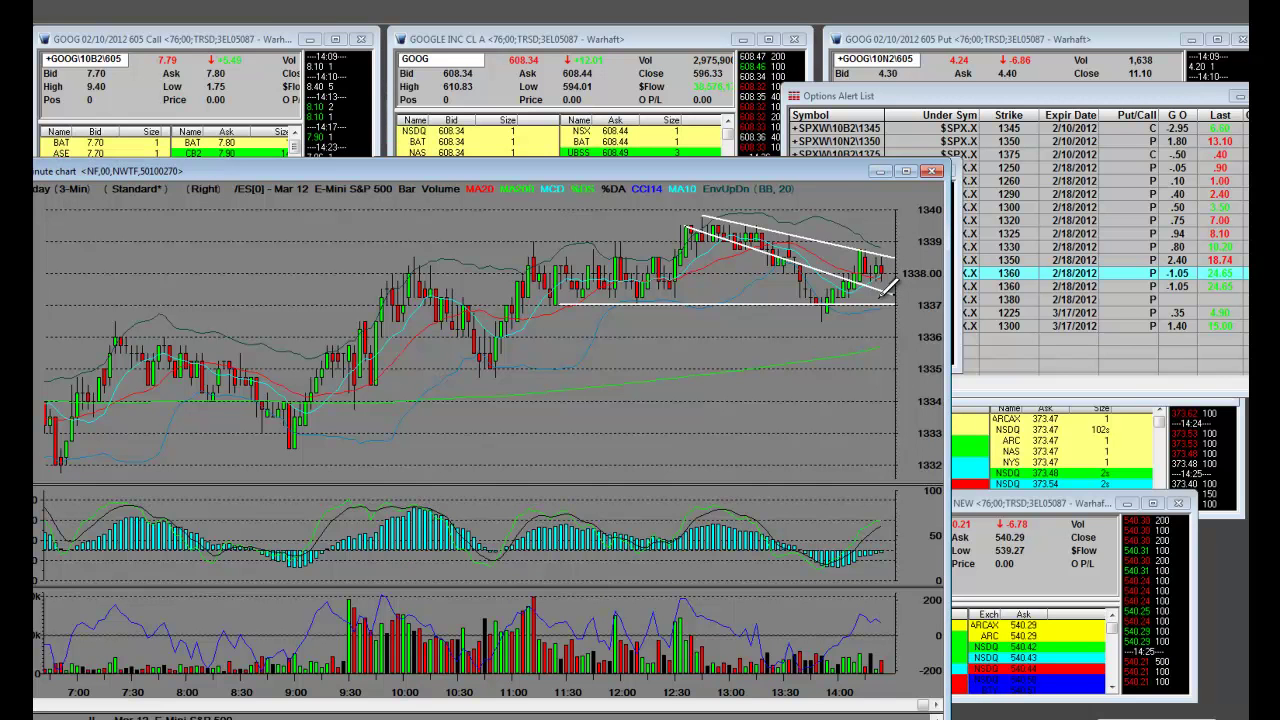
# Move the 3-minute chart below the SPX put quote and draw a horizontal level at about 1339.5 from the 12:45 high
pyautogui.moveTo(836, 178); pyautogui.dragTo(786, 350)
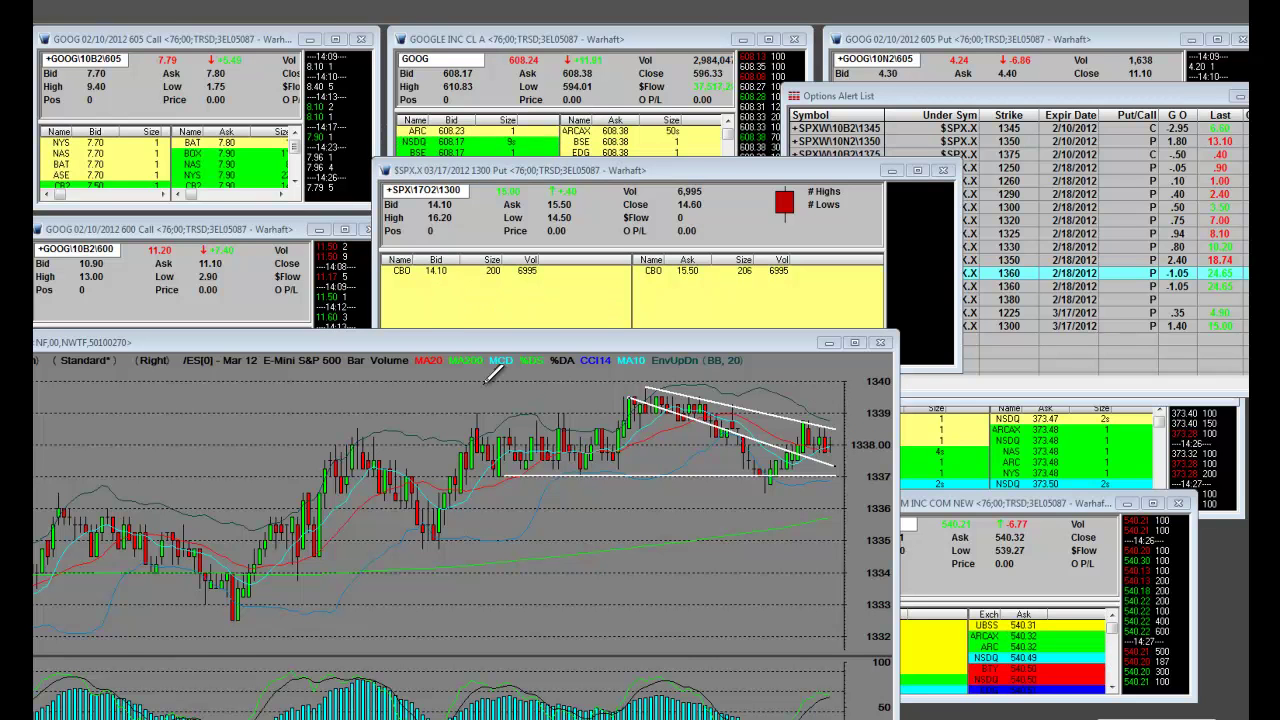
pyautogui.click(655, 384)
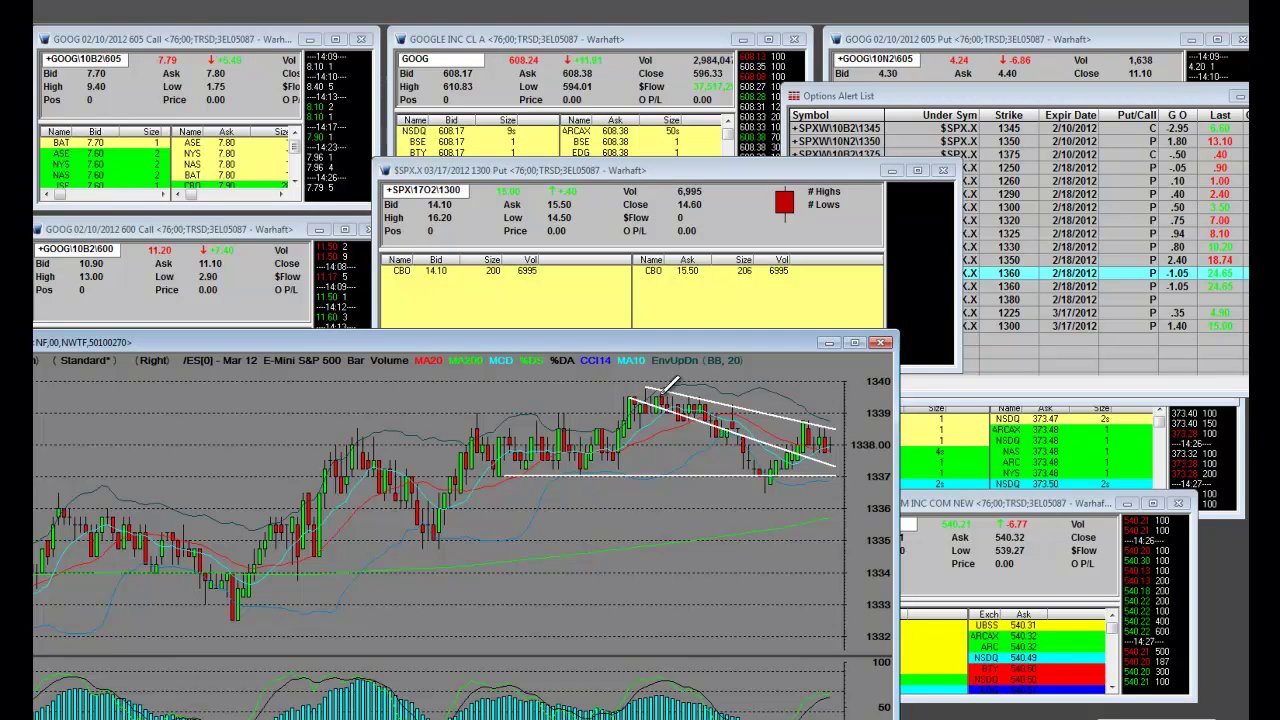
pyautogui.moveTo(855, 395); pyautogui.dragTo(800, 408)
pyautogui.rightClick(800, 408)
pyautogui.click(835, 414)
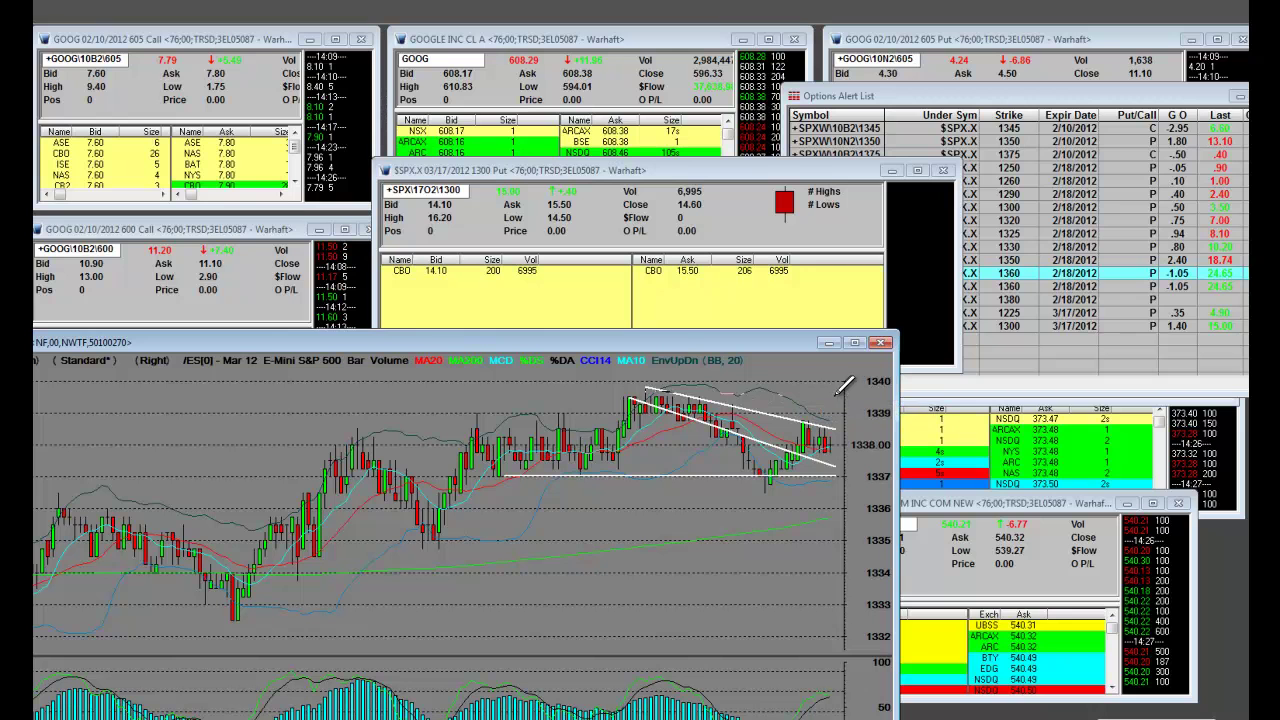
pyautogui.click(844, 394)
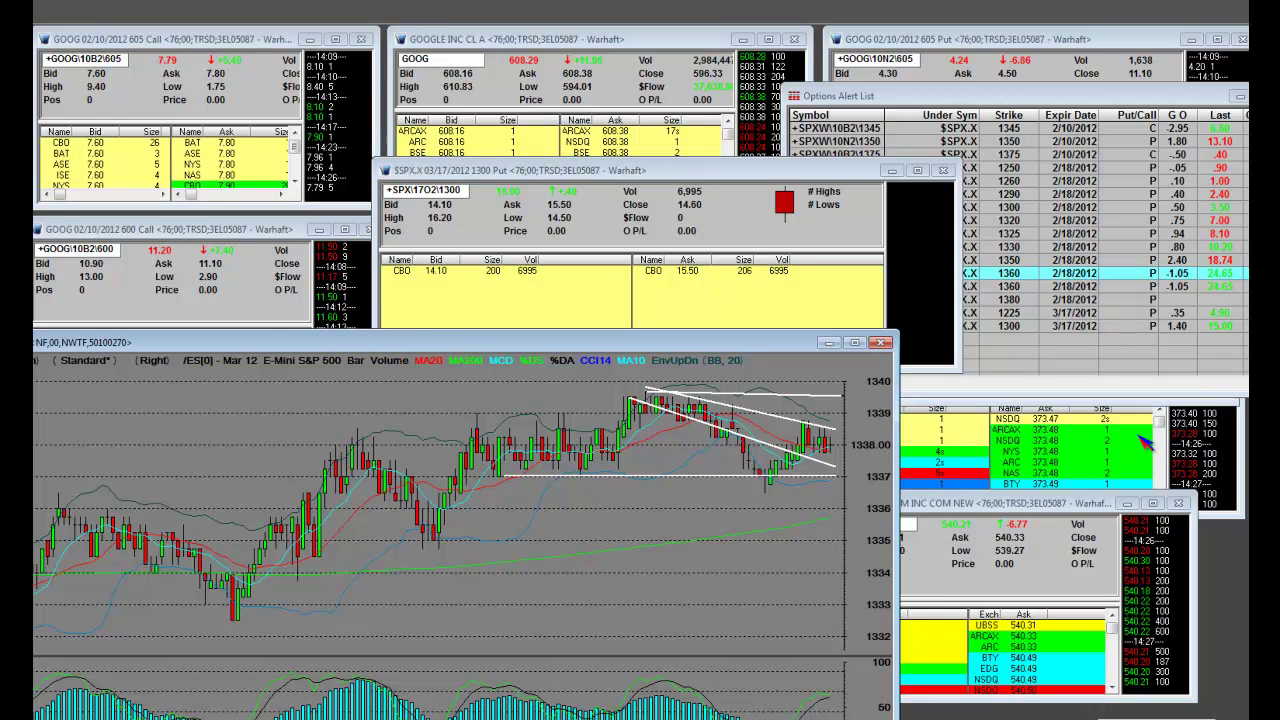
# Clear all lines and draw a descending trend line from the 1339.75 high, a horizontal level at 1337, and a shallow descending line from about 1339
pyautogui.press('Delete')
pyautogui.moveTo(770, 480); pyautogui.dragTo(784, 461)
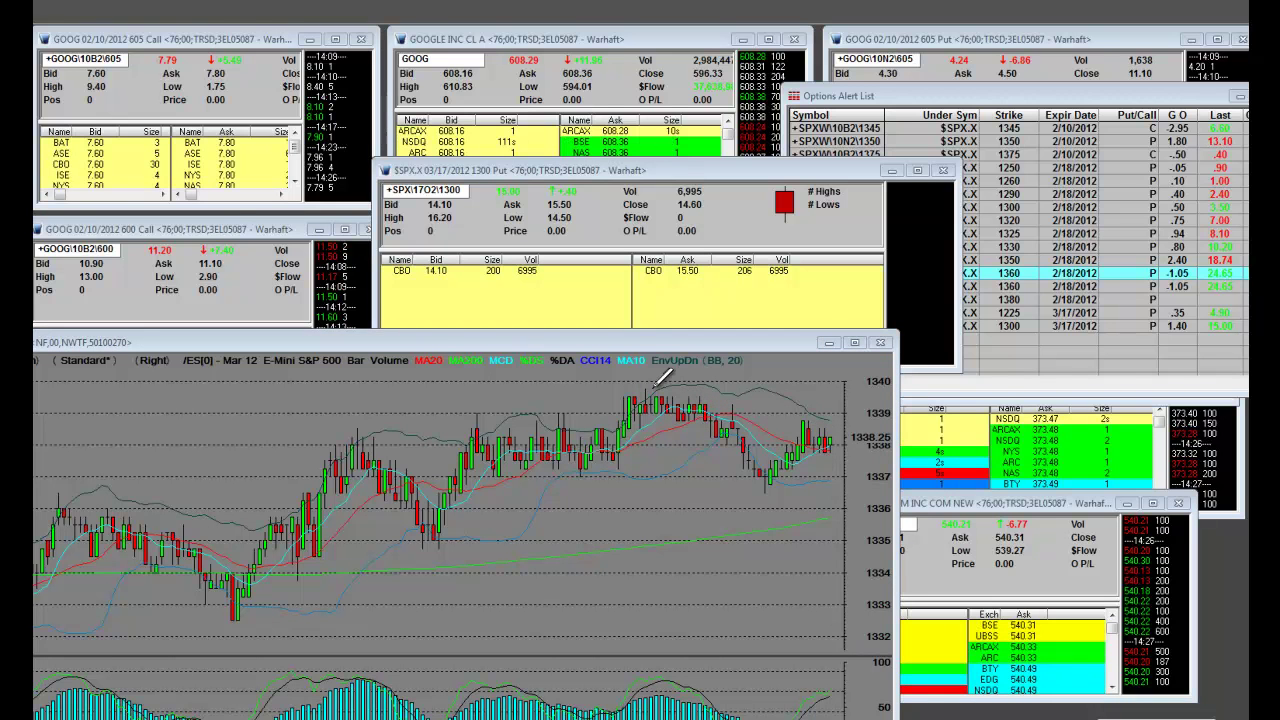
pyautogui.click(846, 461)
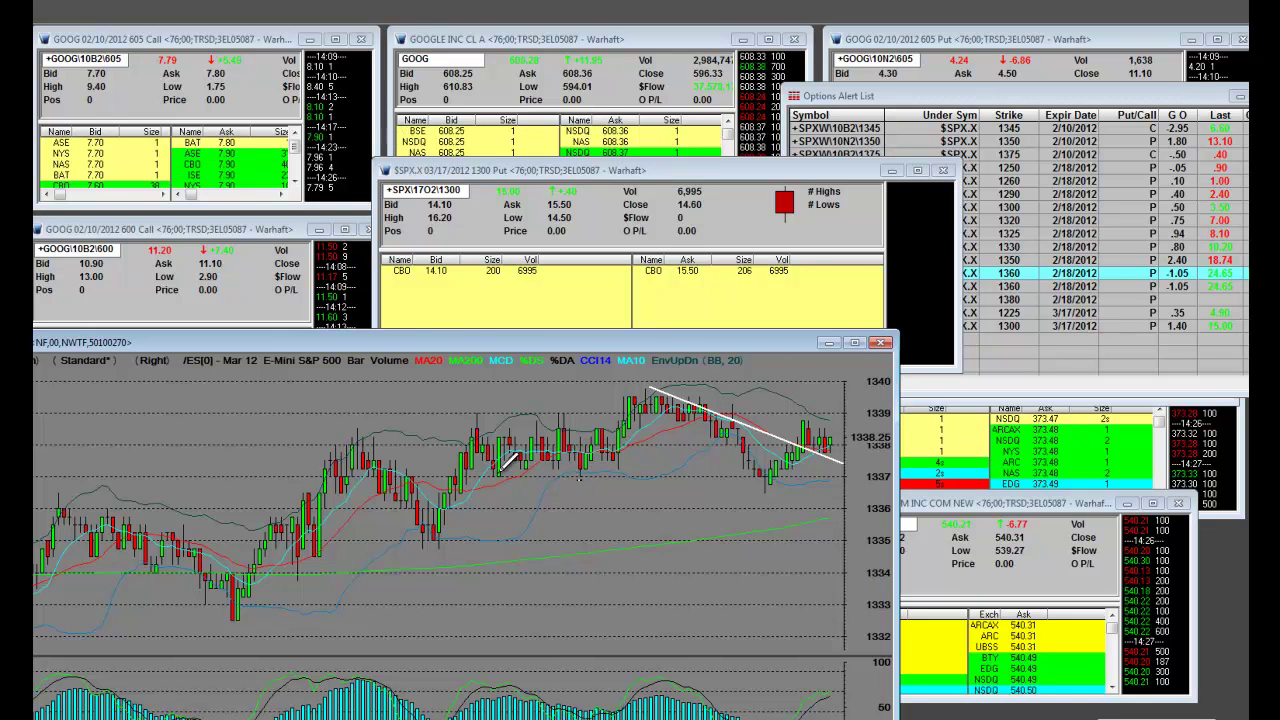
pyautogui.click(845, 472)
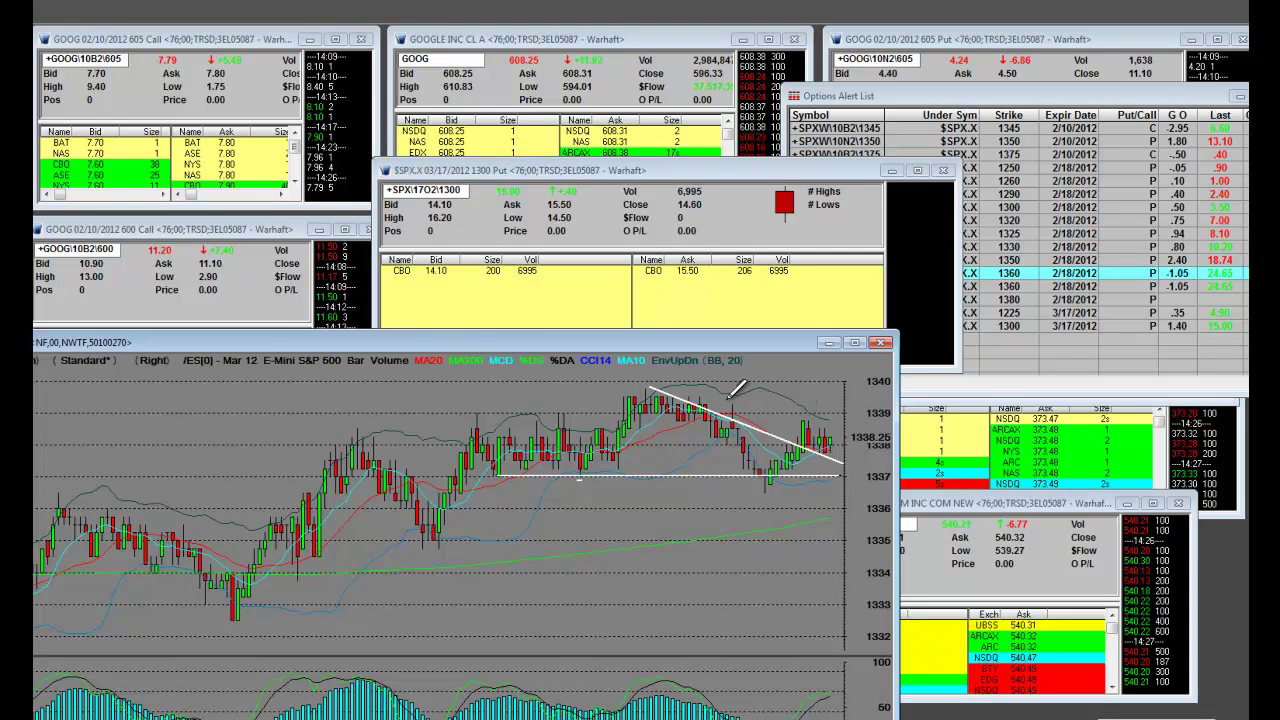
pyautogui.click(848, 428)
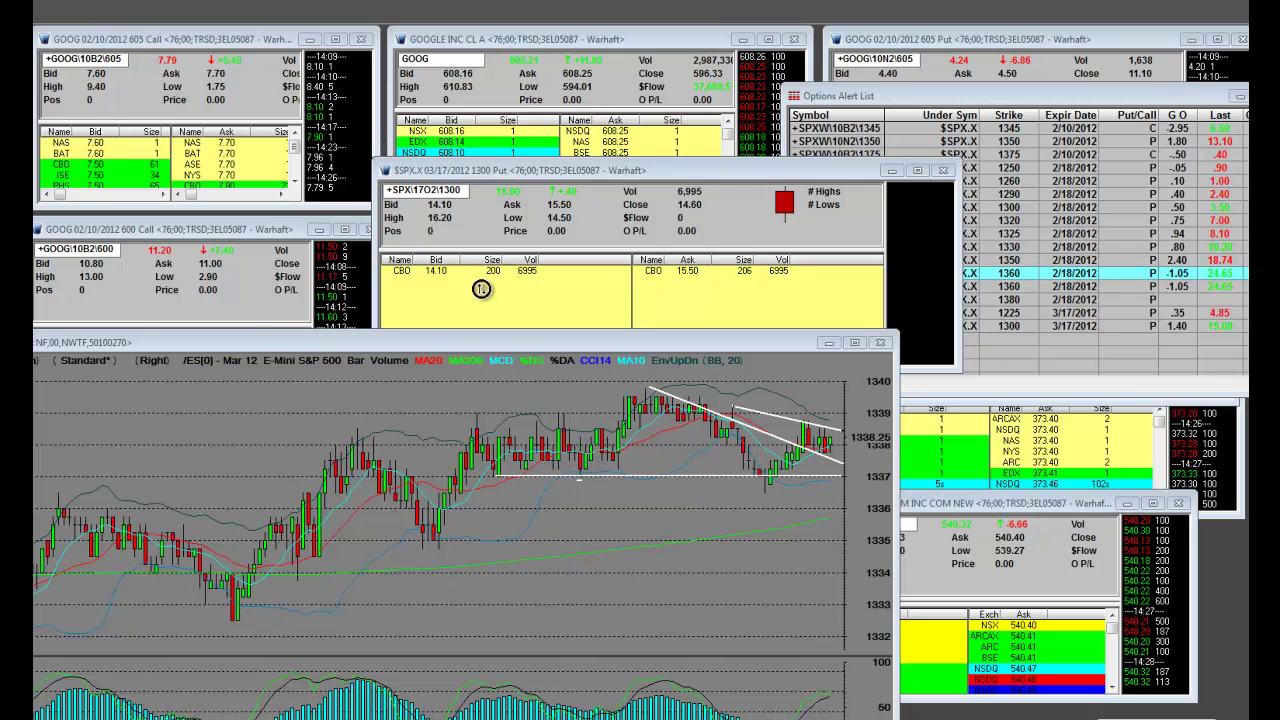
# View the March 1340 SPX put quote and reposition the 3-minute chart so its full width shows below the quote
pyautogui.scroll(4, 480, 288)
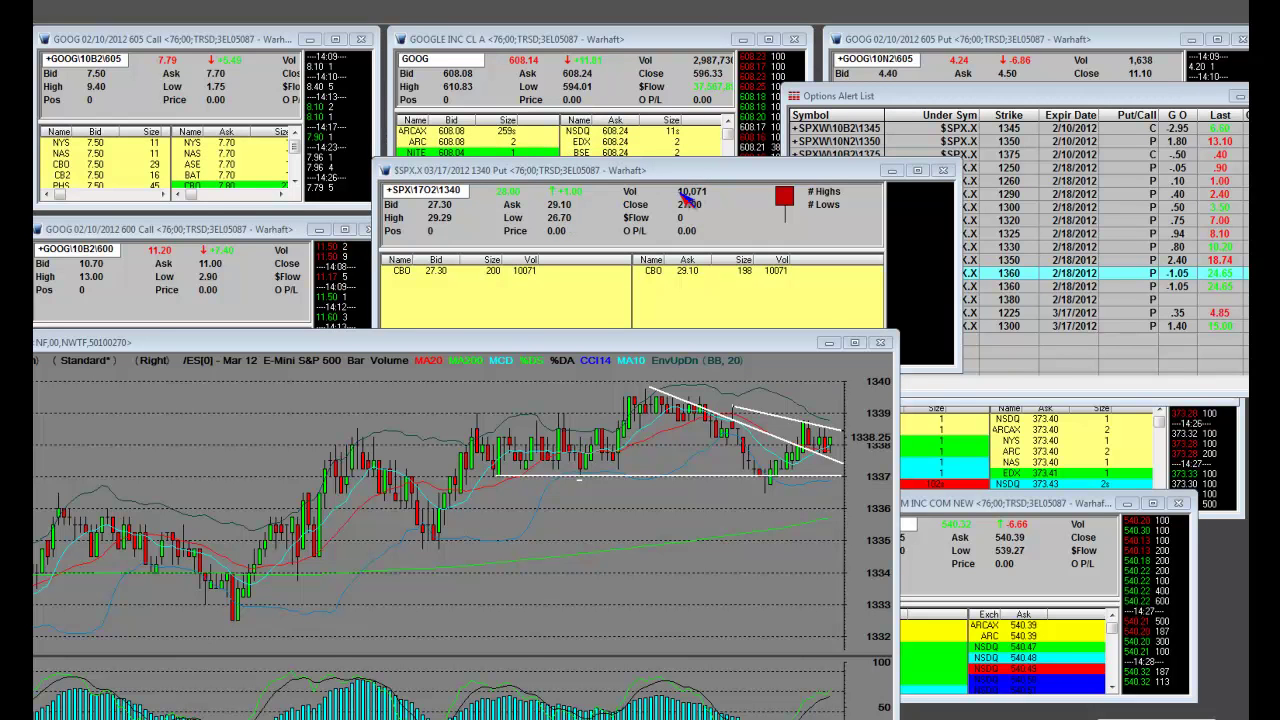
pyautogui.moveTo(718, 350); pyautogui.dragTo(808, 314)
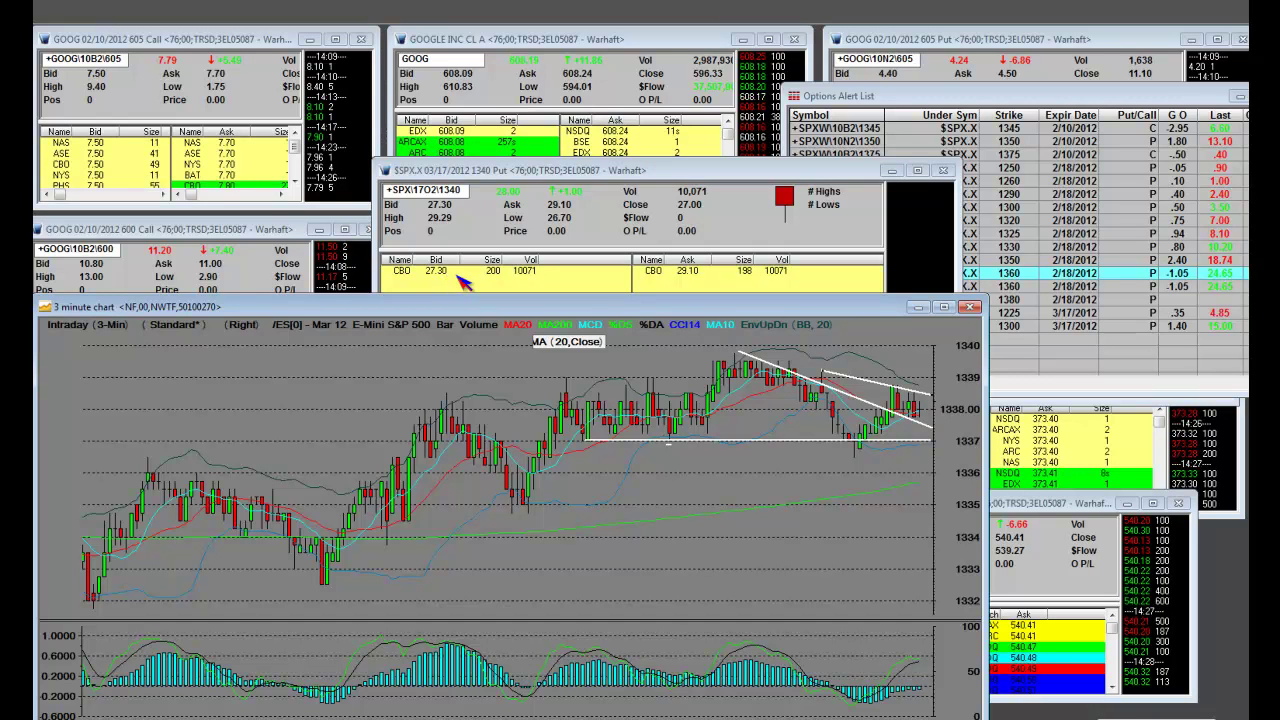
pyautogui.moveTo(598, 312); pyautogui.dragTo(598, 329)
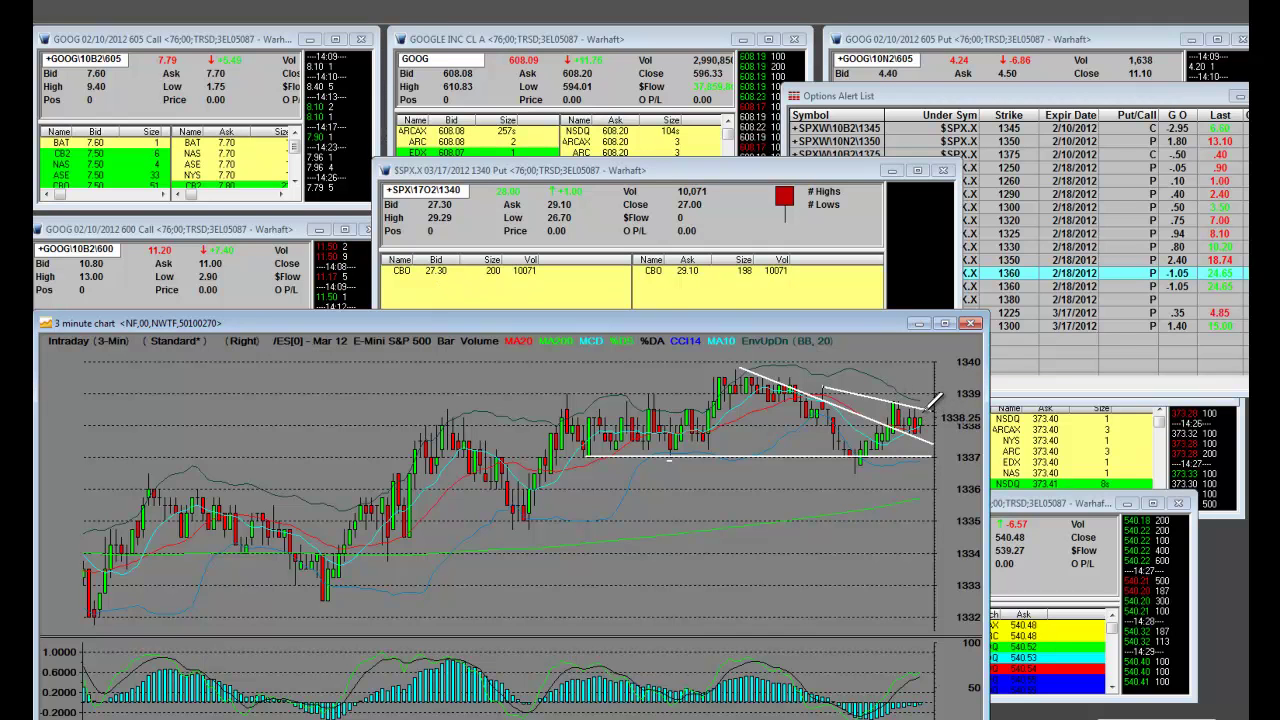
# Draw near-horizontal resistance levels at about 1339 and 1339.5 near the latest bars and move the chart slightly lower
pyautogui.moveTo(822, 381); pyautogui.dragTo(930, 384)
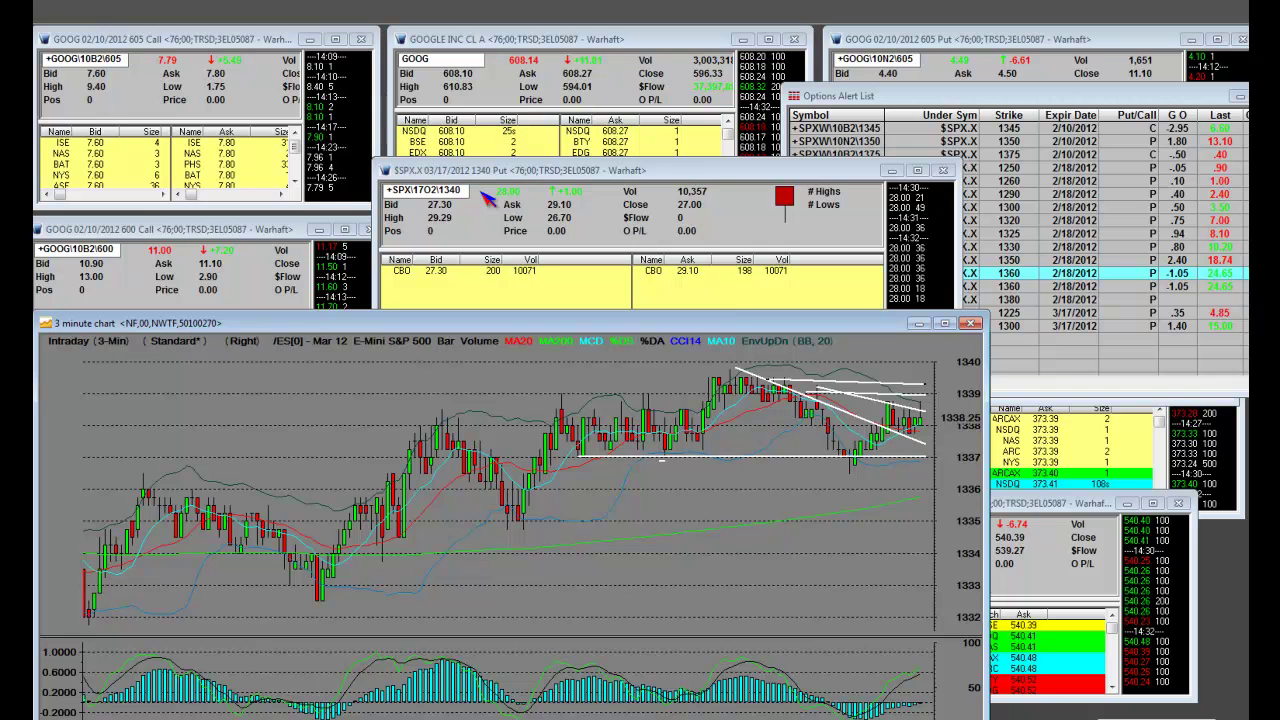
pyautogui.moveTo(830, 325); pyautogui.dragTo(817, 367)
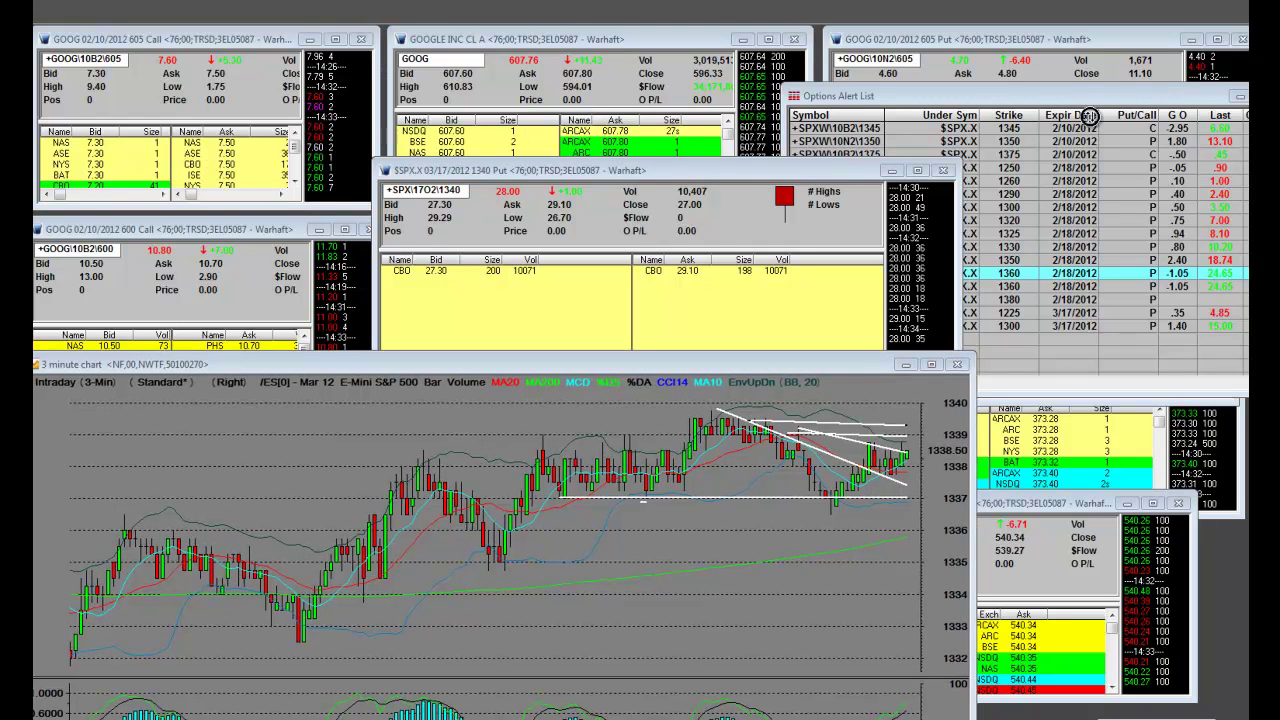
# Load the index symbol $NDX.X in the quote window and view the February 2525 put, +NDX\18N2\2525
pyautogui.write('$NDX.X')
pyautogui.press('Return')
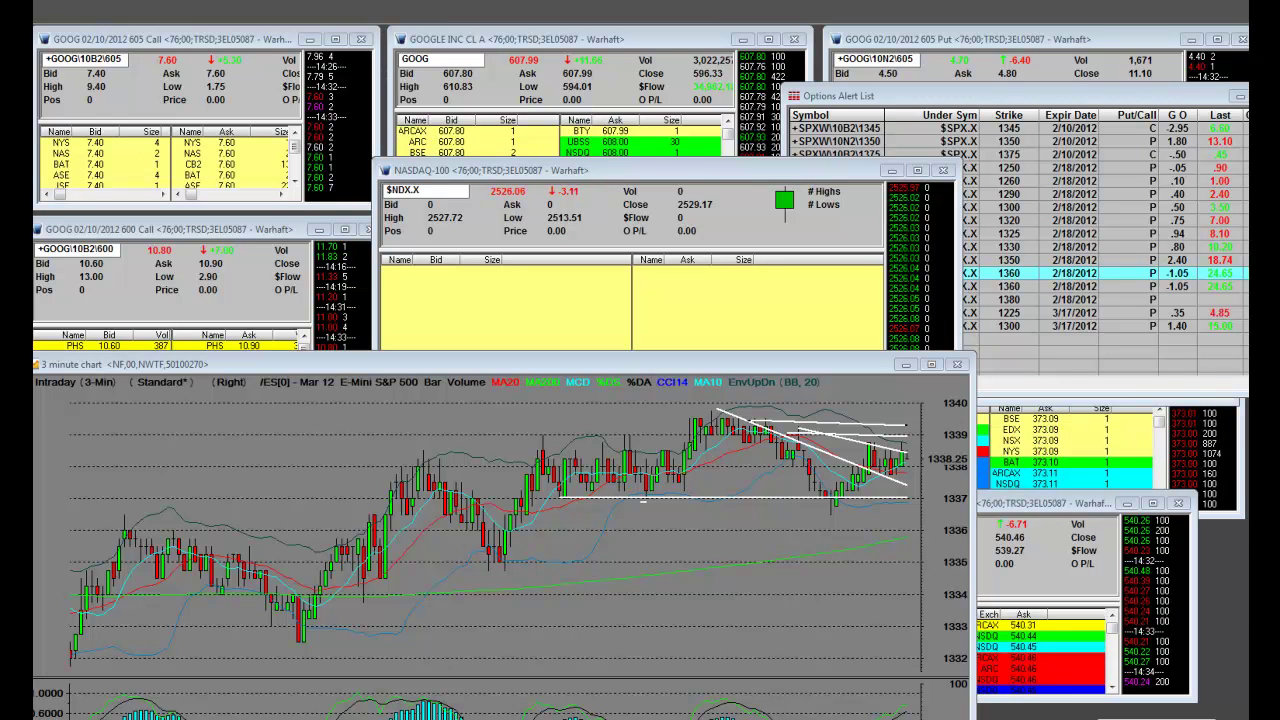
pyautogui.click(543, 289)
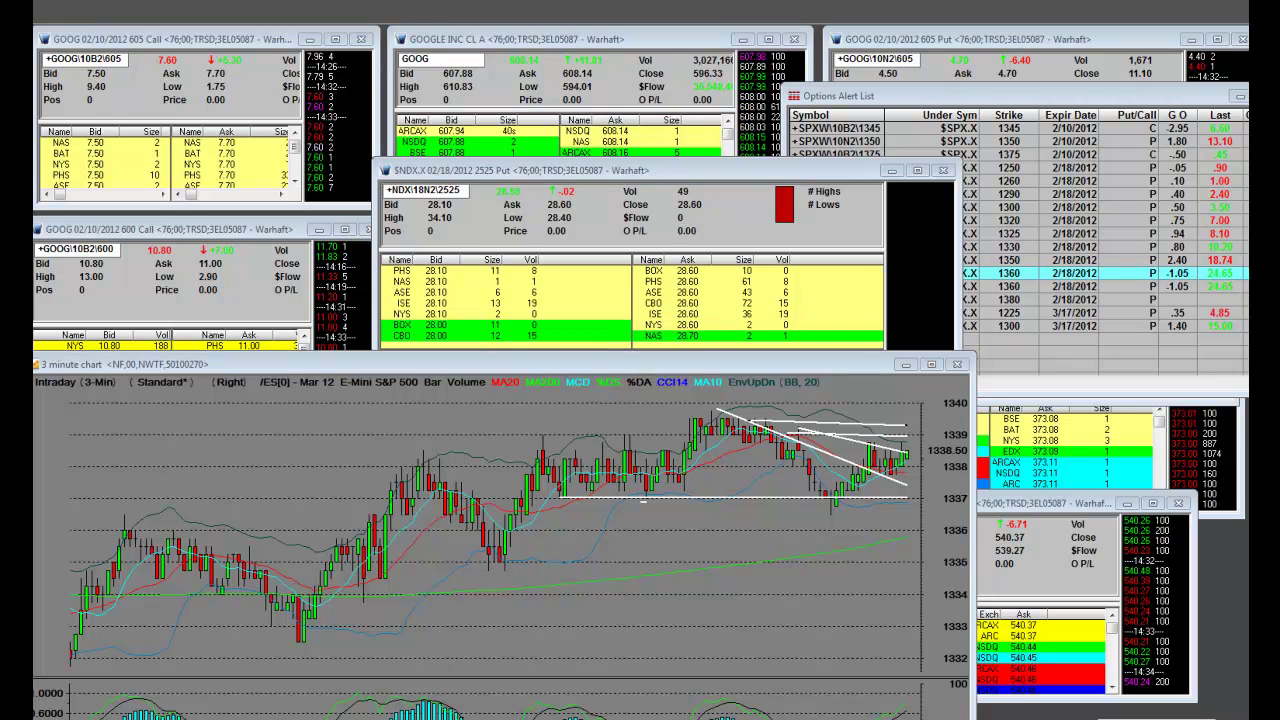
# Return the quote window to the March 1340 SPX put and bring the 3-minute chart back to the front
pyautogui.moveTo(955, 173); pyautogui.dragTo(478, 283)
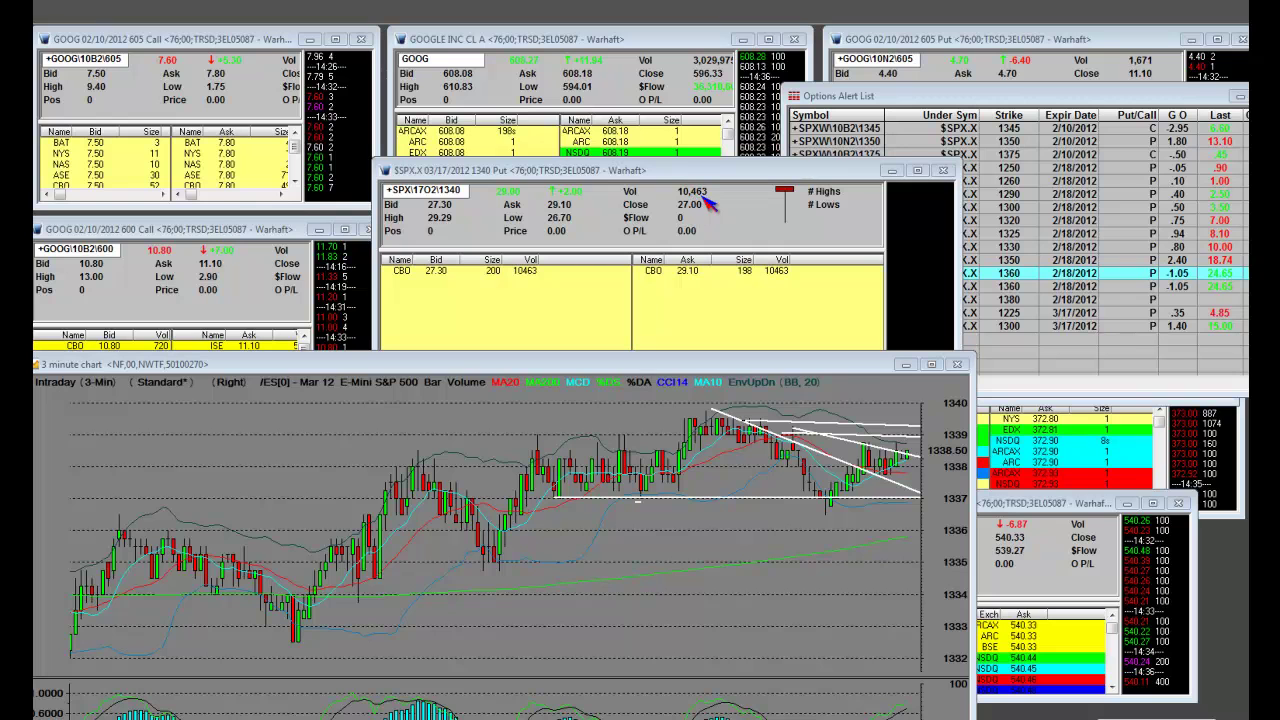
pyautogui.click(489, 280)
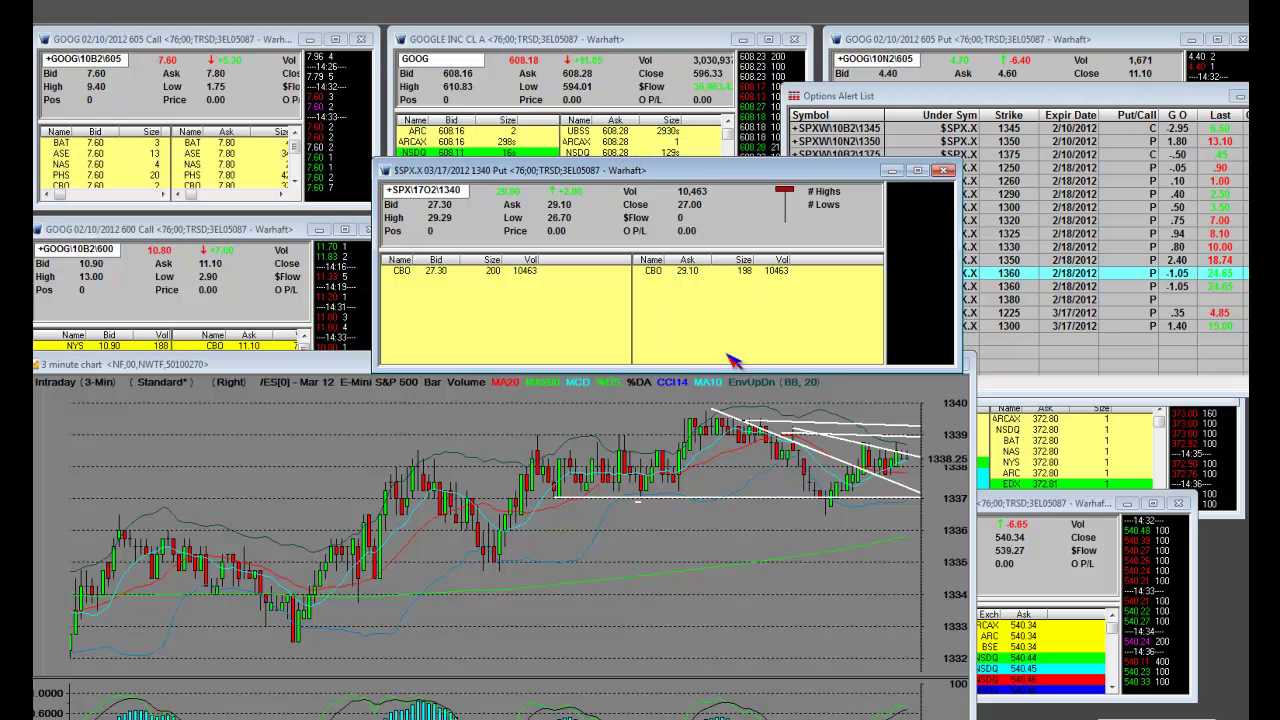
pyautogui.click(311, 378)
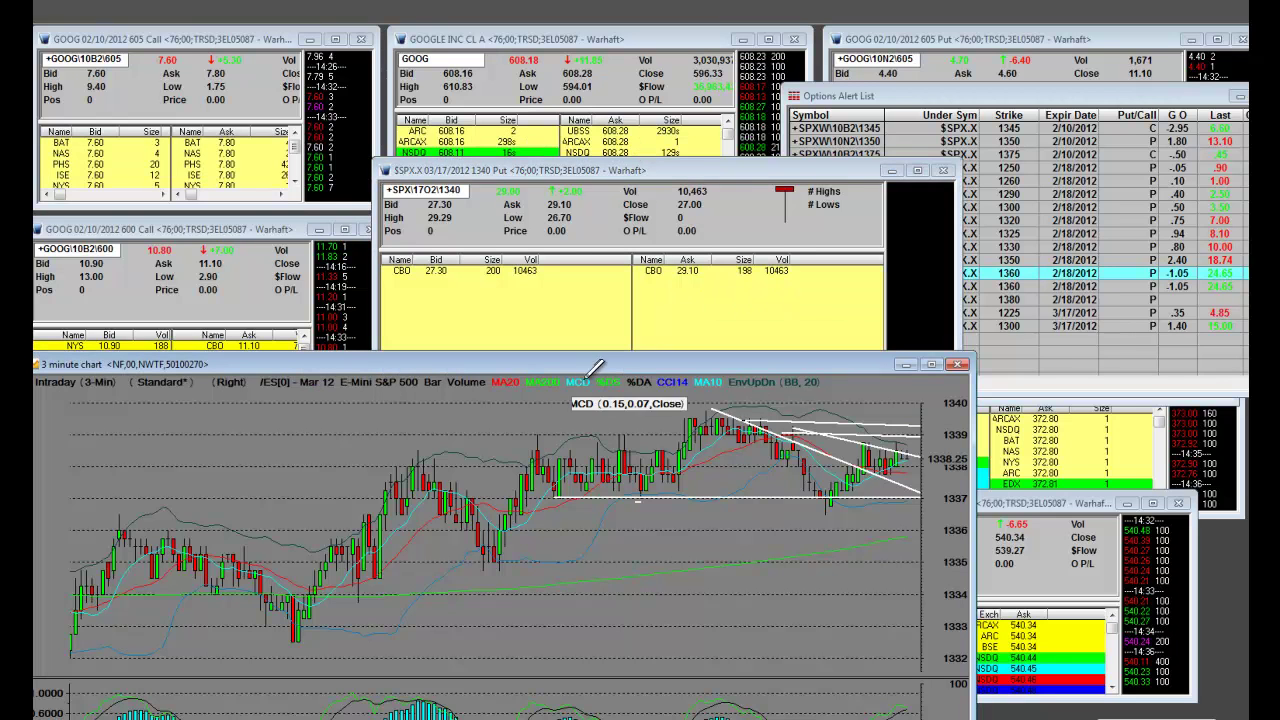